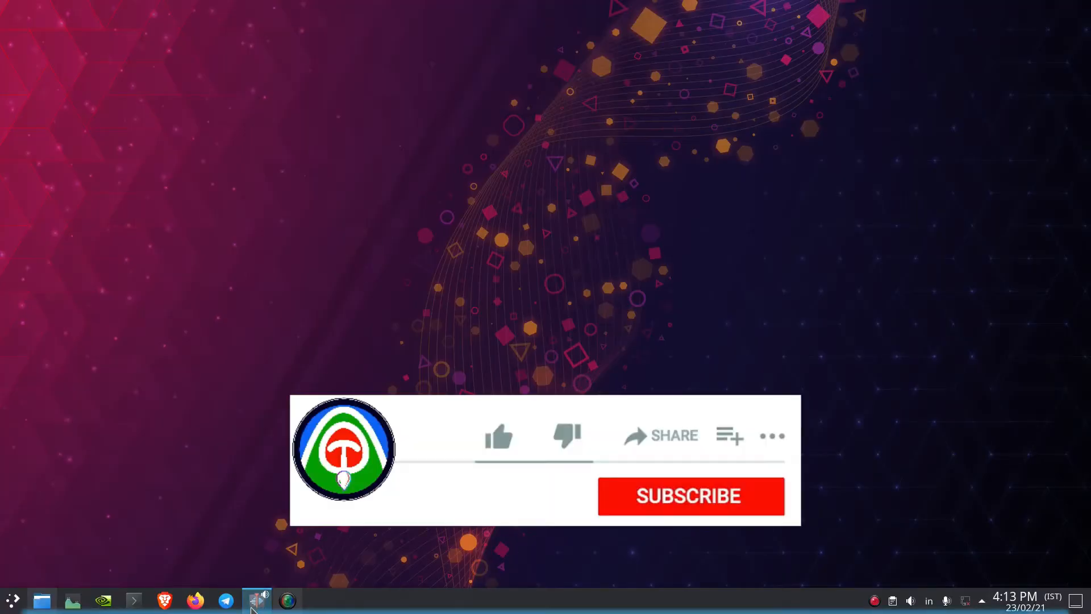
# Switch to Kdenlive and preview the blurred motion frames near 00:00:03:16 and the Vadivelu Maruthamalai.mp4 clip near 00:00:15:20 on the timeline.
pyautogui.click(261, 598)
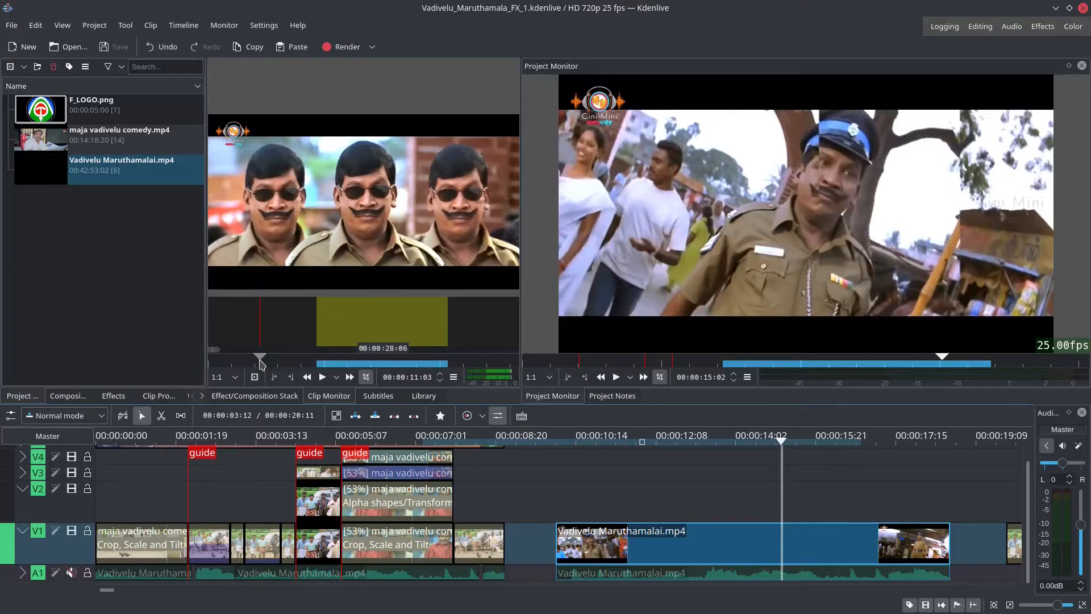
pyautogui.moveTo(259, 364); pyautogui.dragTo(263, 364)
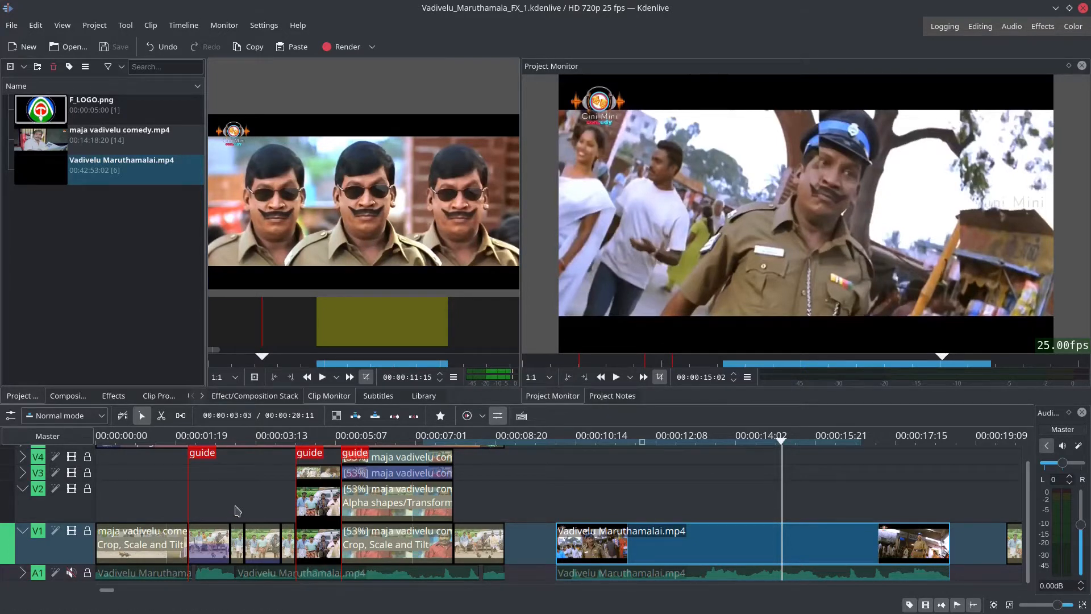
pyautogui.click(253, 510)
pyautogui.click(261, 511)
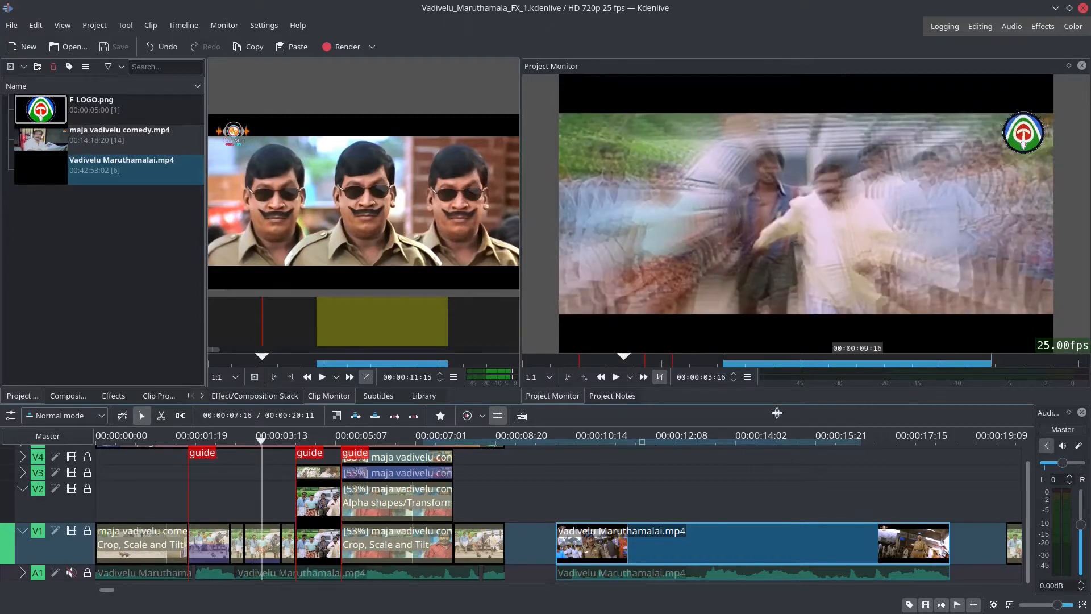
pyautogui.click(812, 483)
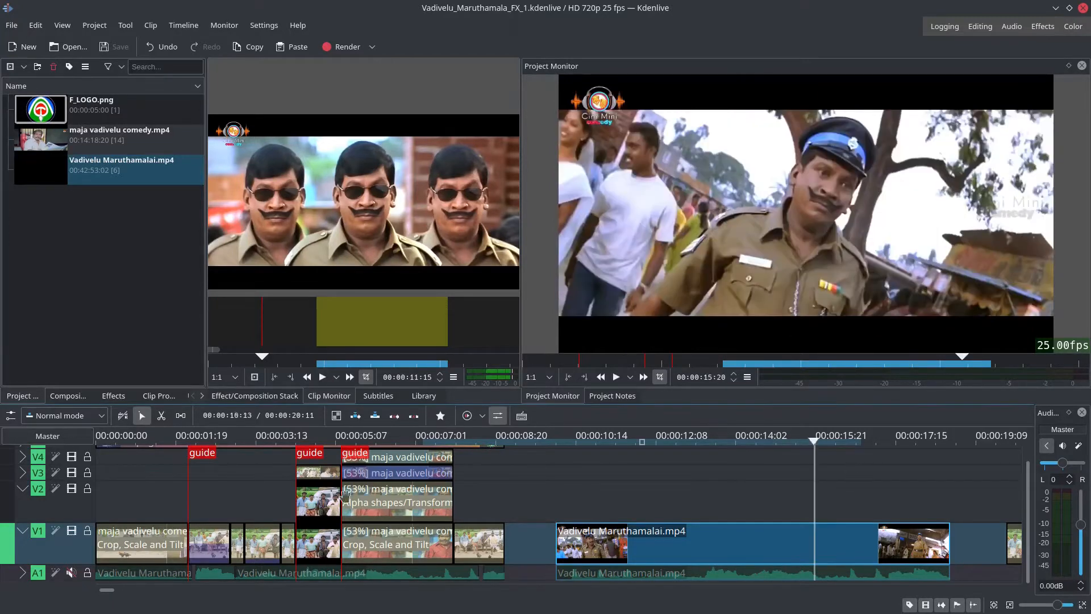
pyautogui.click(263, 490)
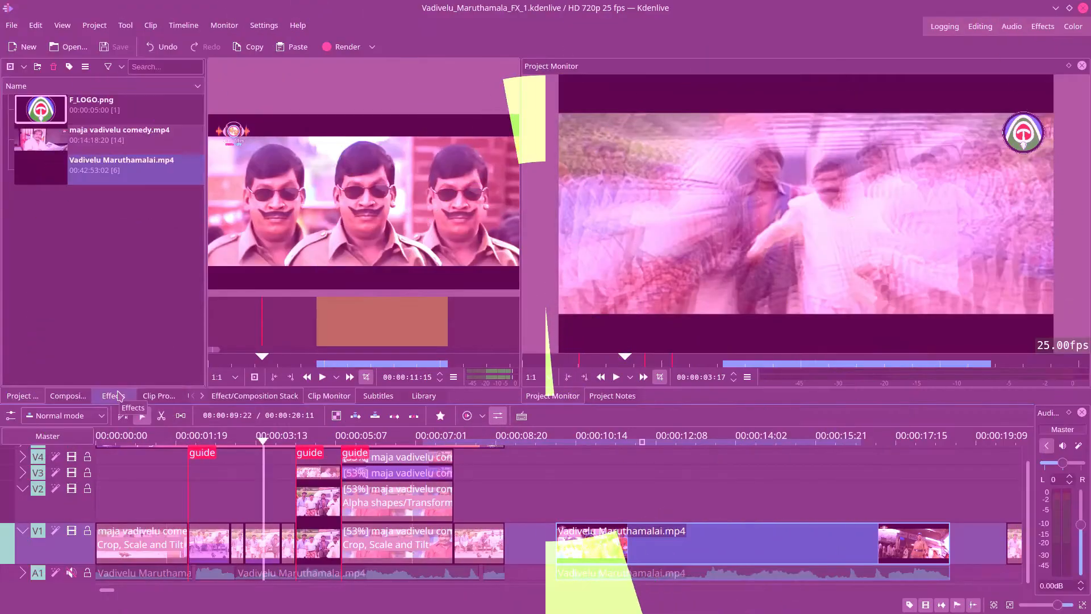
# Search the effects for "vert" and apply Vertigo to the short maja vadivelu comedy.mp4 clip at the end of track V1.
pyautogui.click(114, 396)
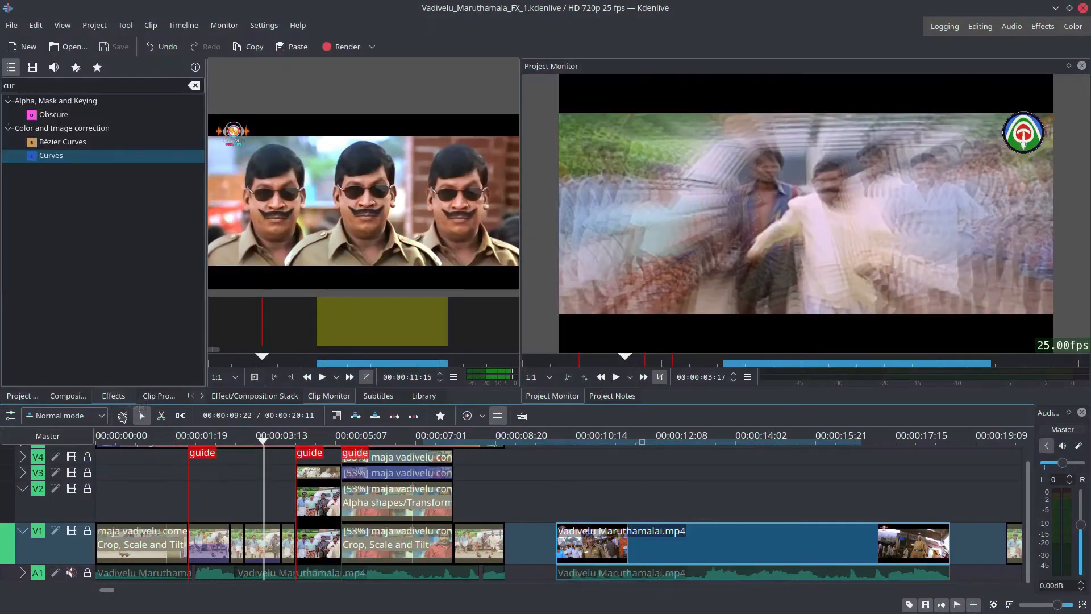
pyautogui.moveTo(21, 86); pyautogui.dragTo(0, 76)
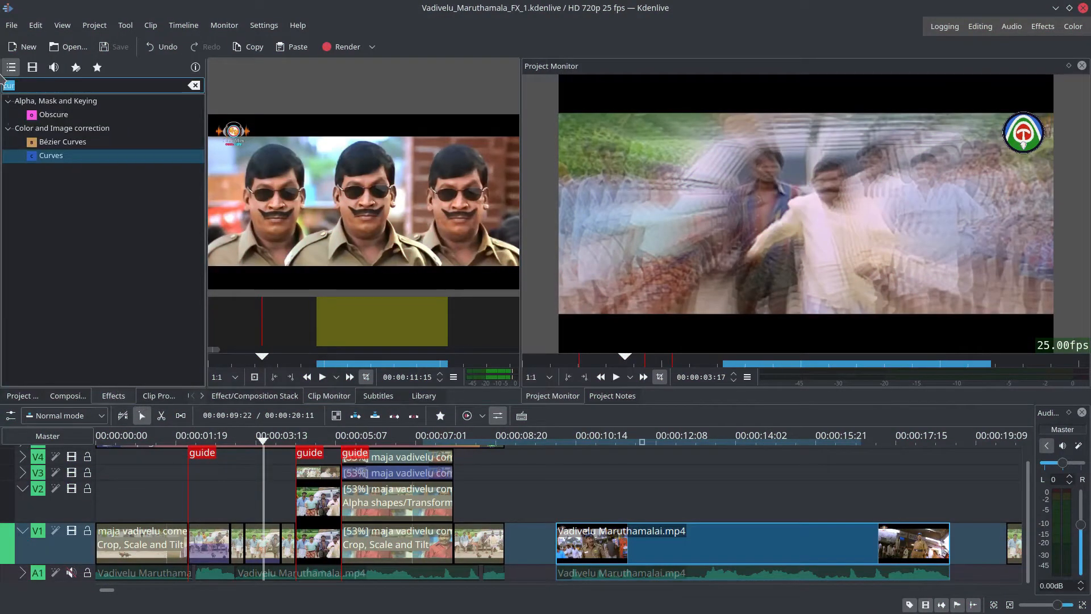
pyautogui.write('ver')
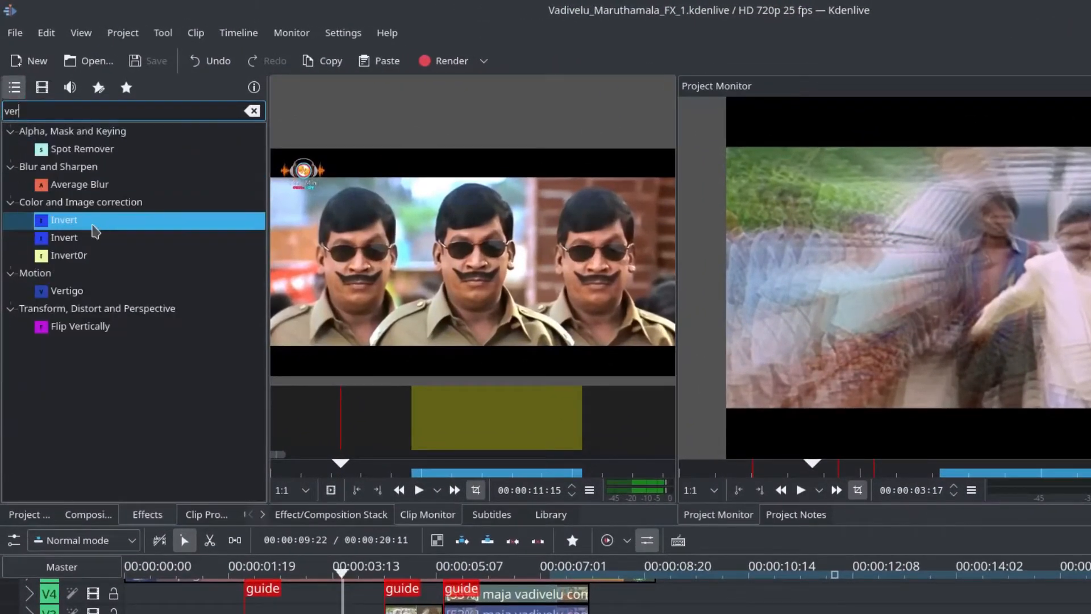
pyautogui.write('t')
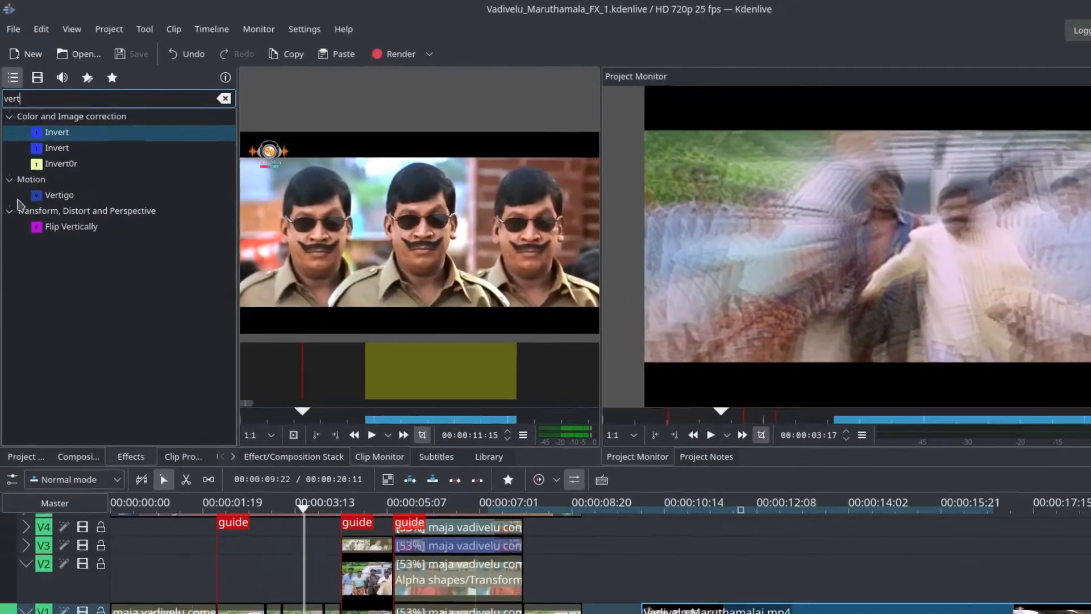
pyautogui.click(94, 223)
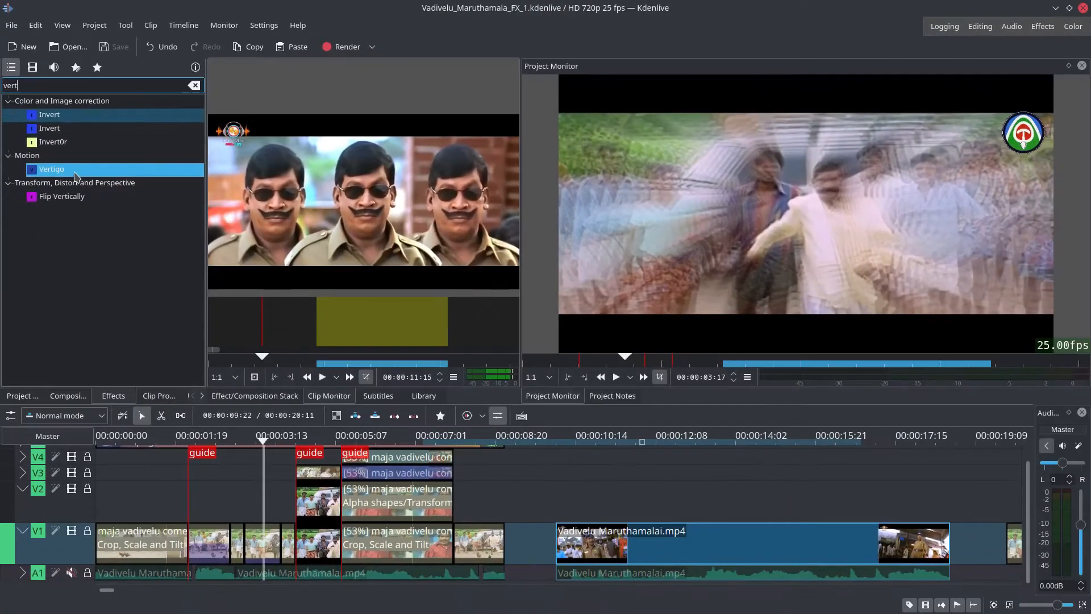
pyautogui.moveTo(916, 470); pyautogui.dragTo(496, 481)
pyautogui.click(598, 537)
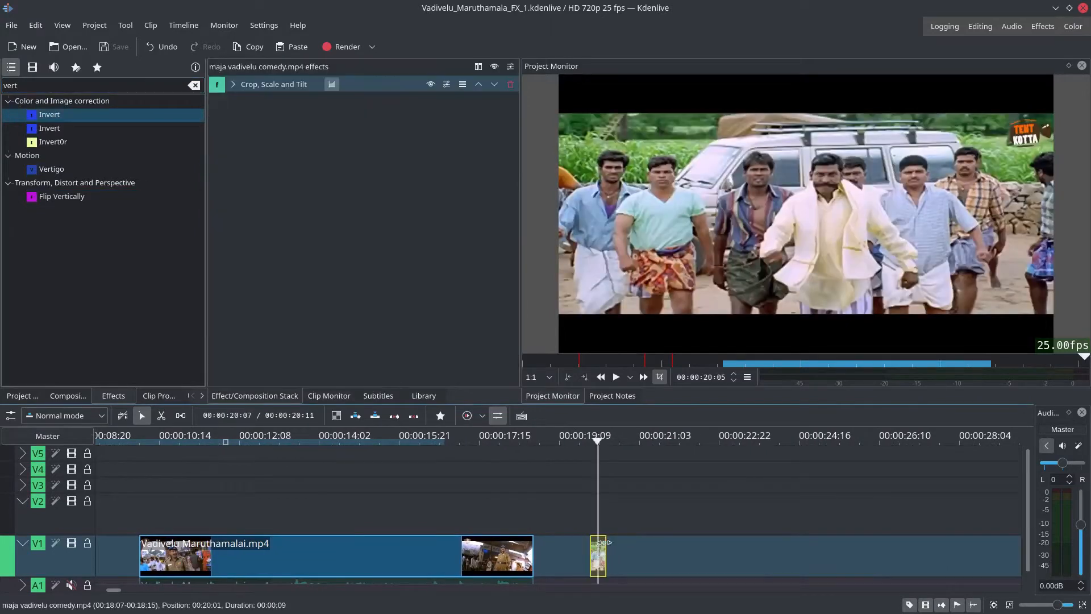
pyautogui.moveTo(43, 170); pyautogui.dragTo(599, 559)
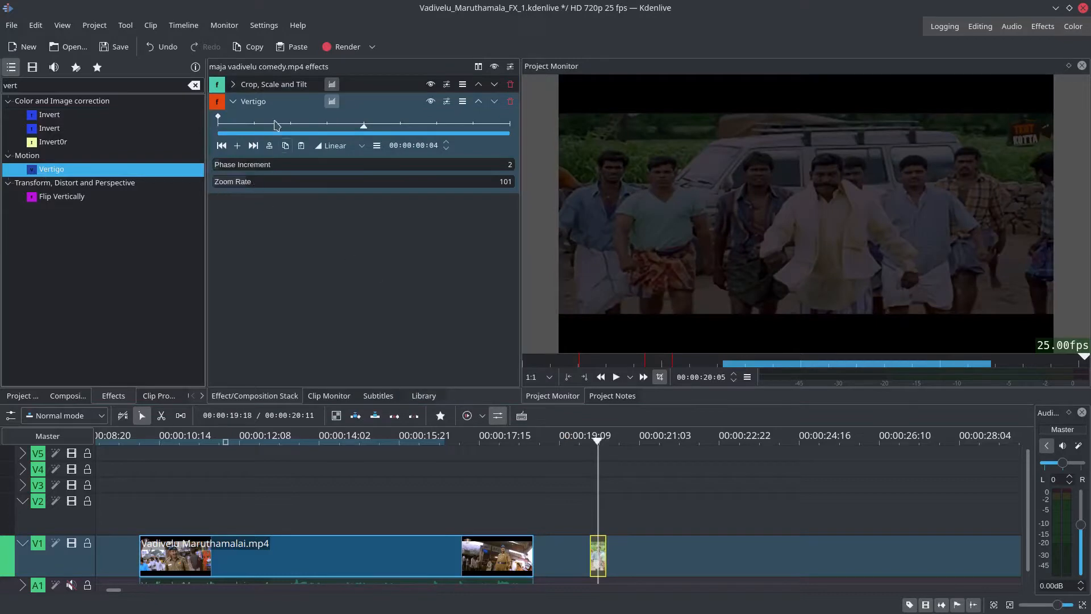
# Try Vertigo with a phase increment of 19 and a zoom rate of 91, and remove the effect from the clip.
pyautogui.click(287, 124)
pyautogui.click(327, 124)
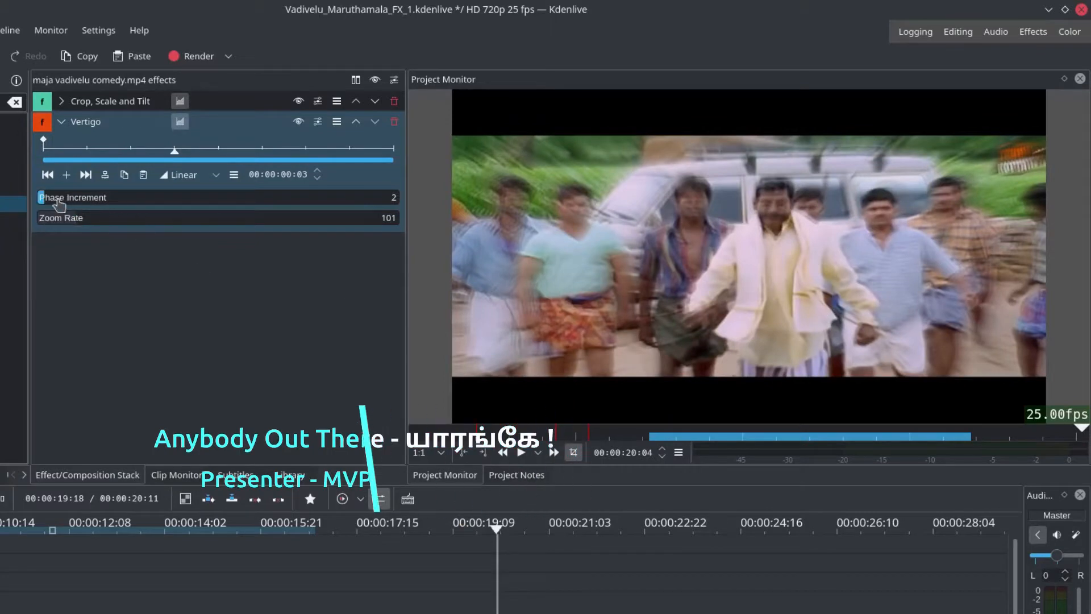
pyautogui.moveTo(58, 205); pyautogui.dragTo(69, 229)
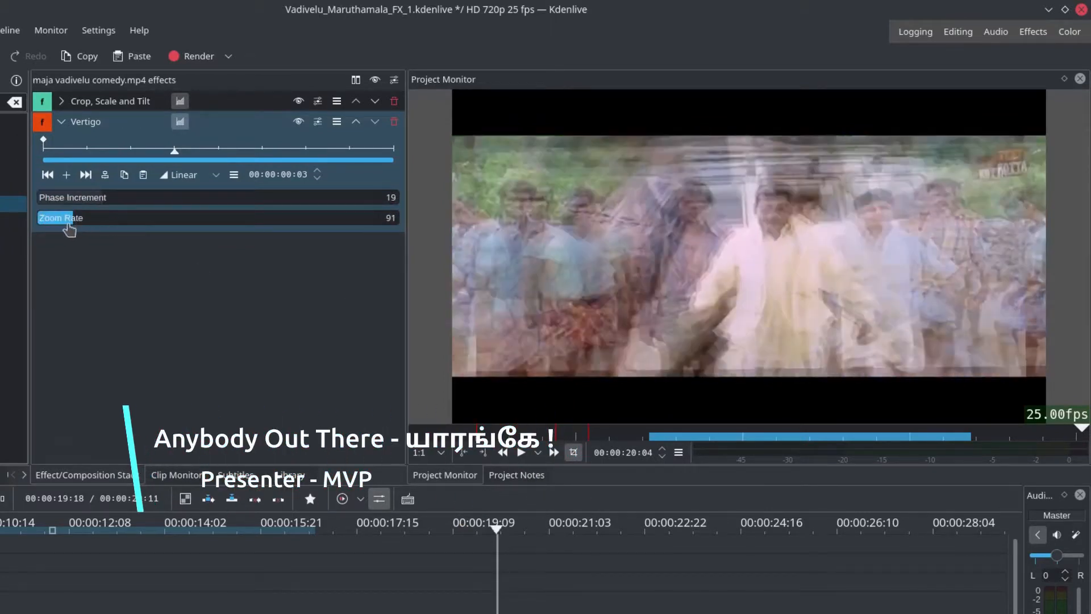
pyautogui.click(121, 205)
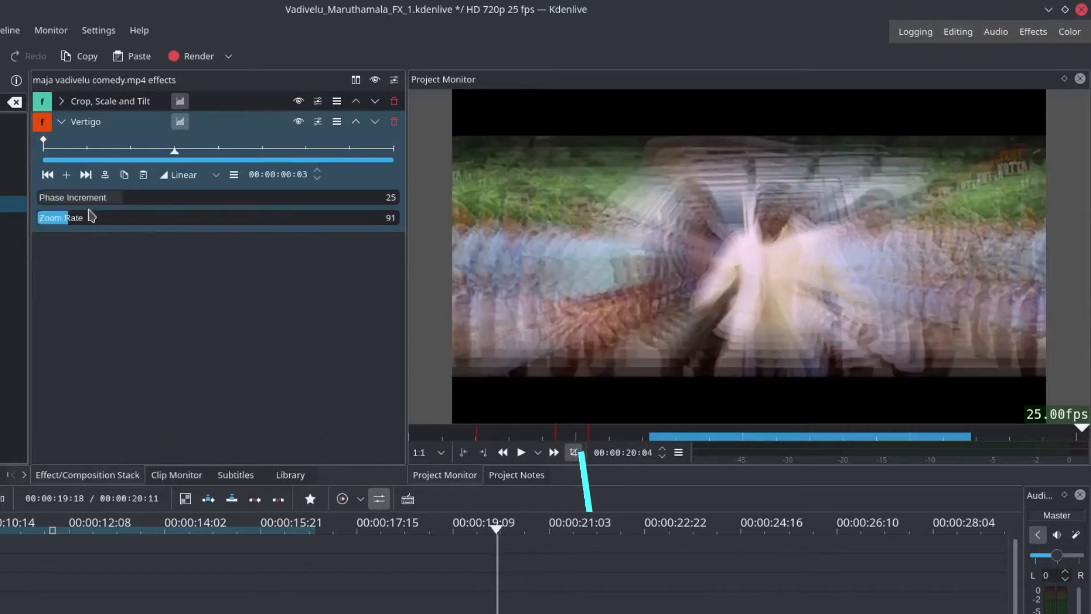
pyautogui.click(105, 198)
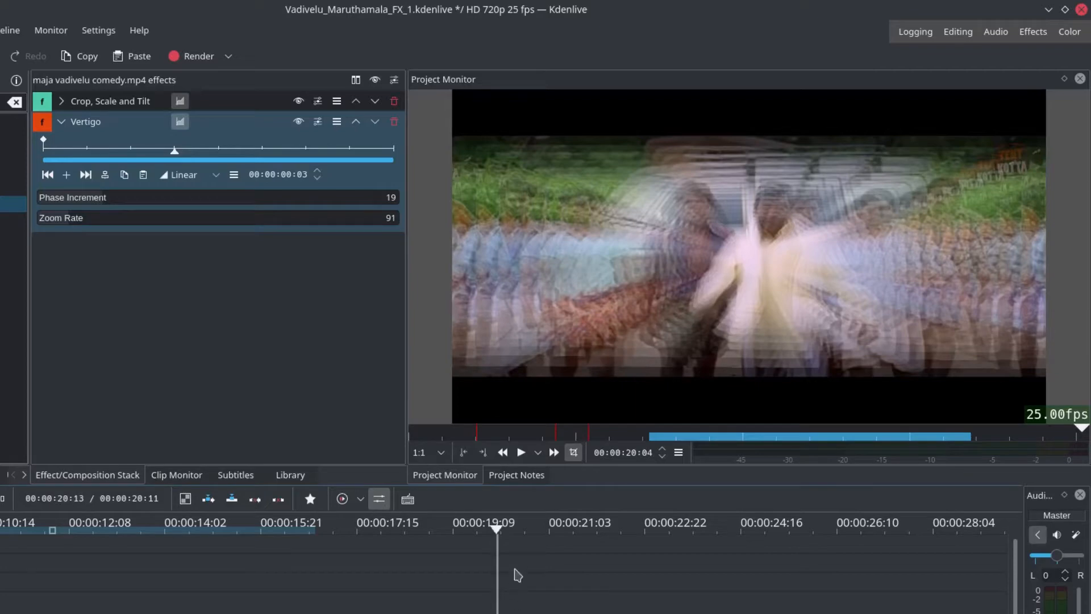
pyautogui.click(393, 122)
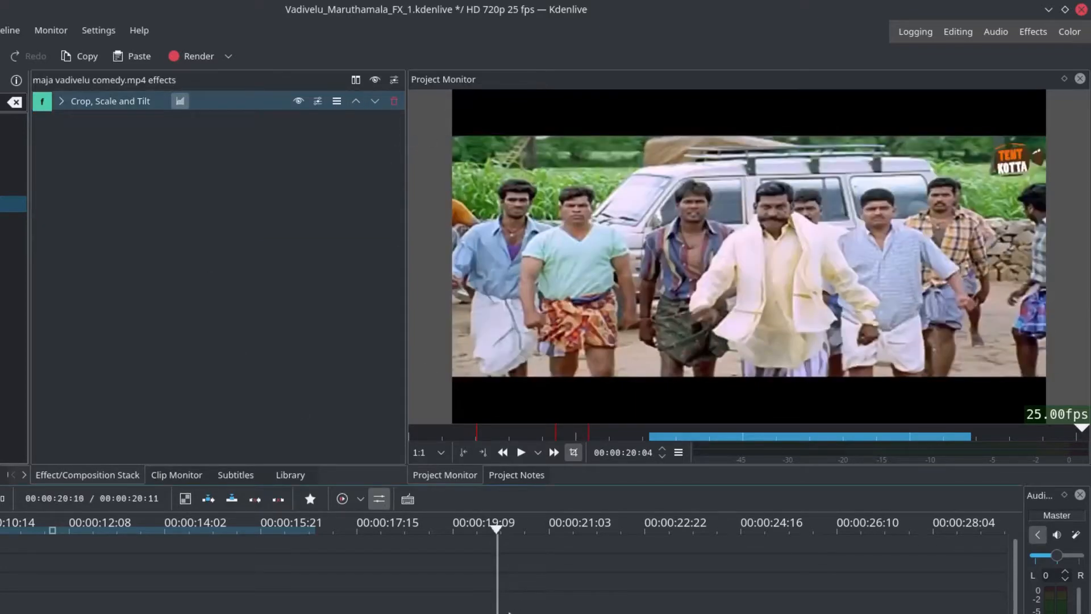
# Scrub through the Vadivelu Maruthamalai.mp4 clip on V1 to examine its frames around 00:00:13:05.
pyautogui.hscroll(-10, 572, 609)
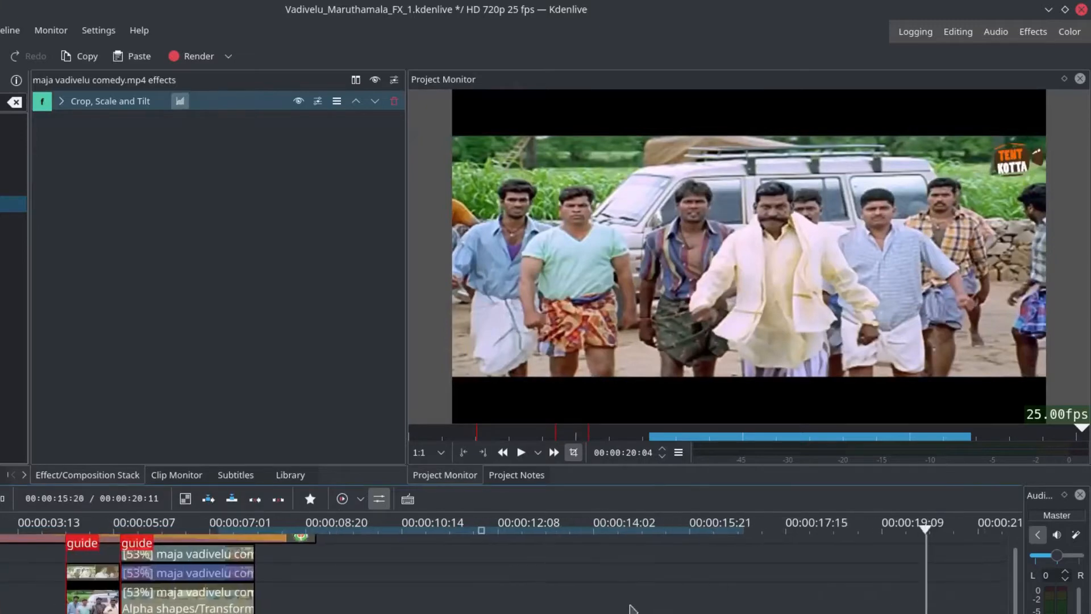
pyautogui.click(543, 607)
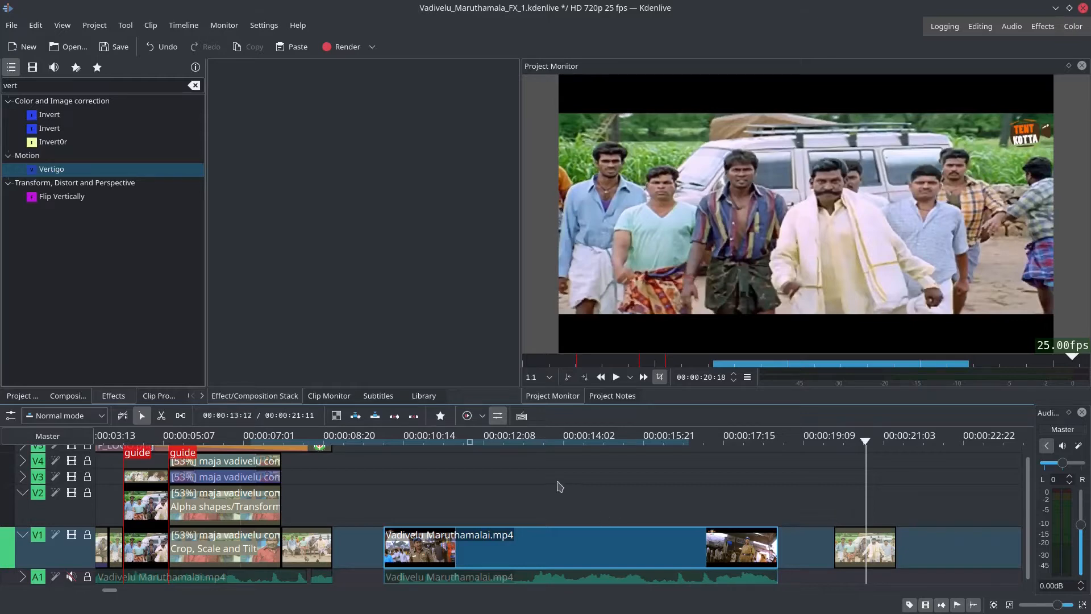
pyautogui.moveTo(526, 492); pyautogui.dragTo(544, 494)
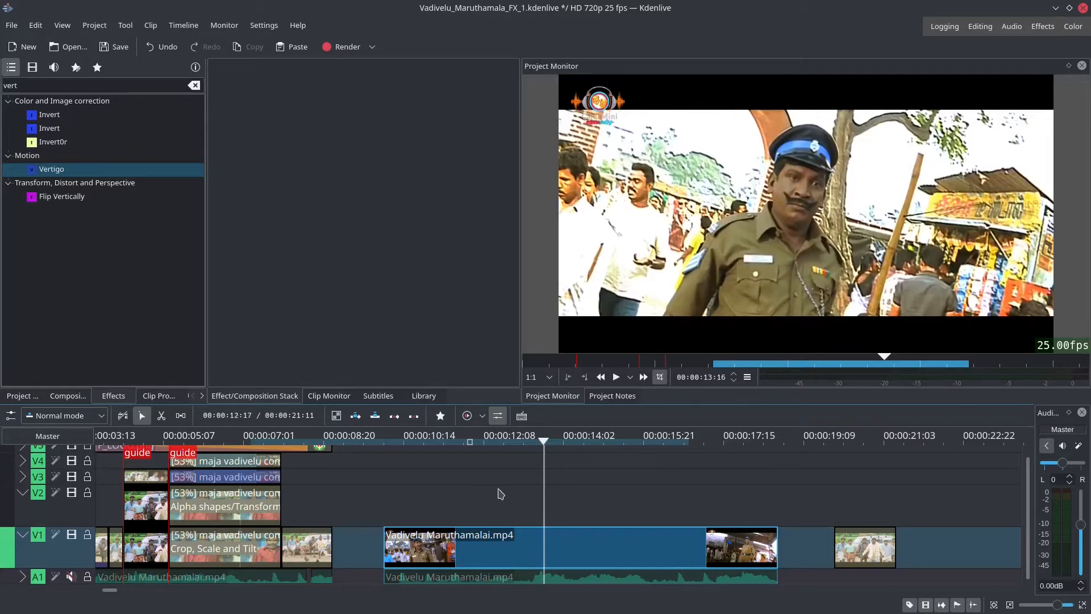
pyautogui.moveTo(512, 495)
pyautogui.mouseDown()
pyautogui.moveTo(555, 493)
pyautogui.moveTo(522, 500)
pyautogui.mouseUp()
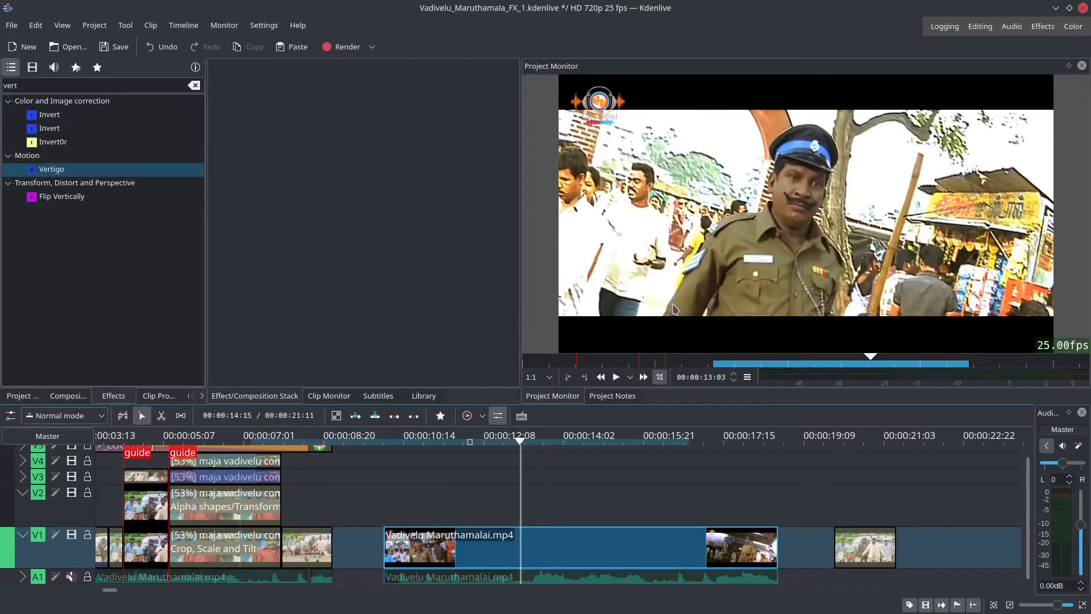
pyautogui.click(524, 507)
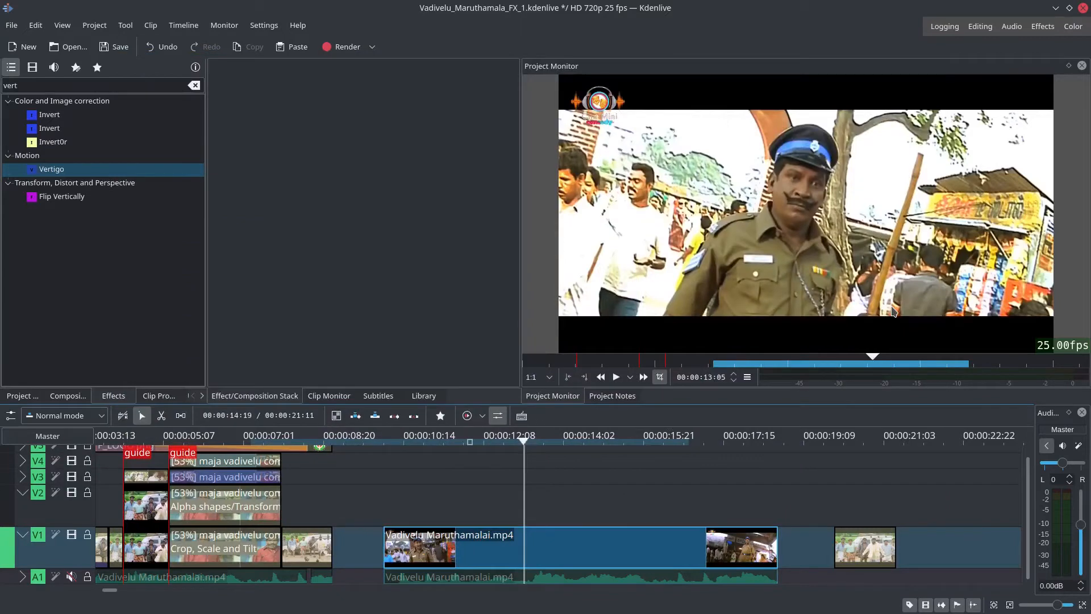
# Split the last maja vadivelu comedy.mp4 clip on V1 at 00:00:20:10.
pyautogui.click(844, 509)
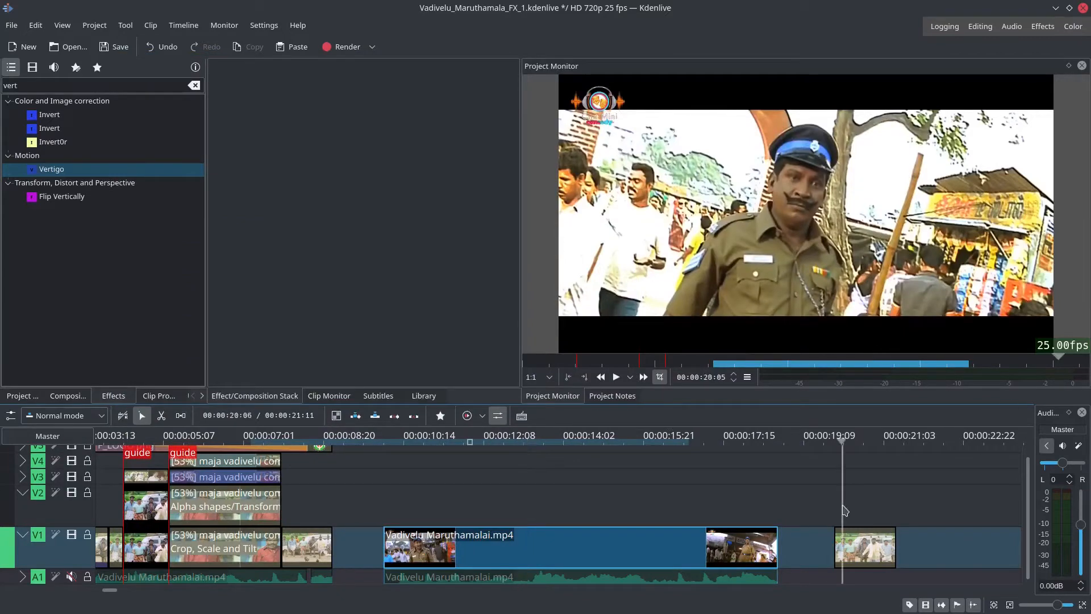
pyautogui.scroll(-5, 899, 509)
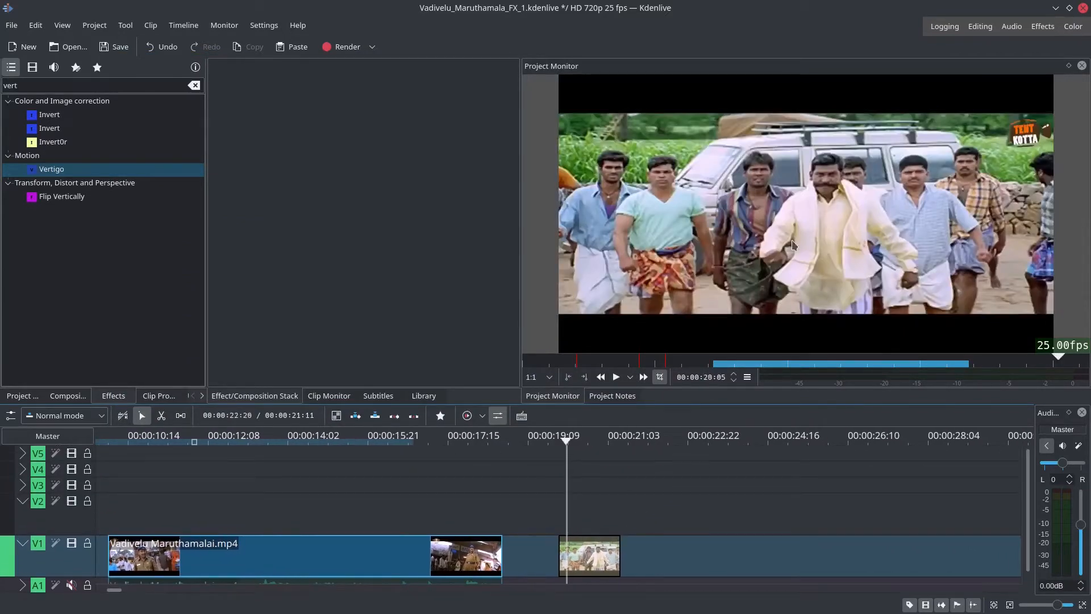
pyautogui.scroll(-1, 626, 485)
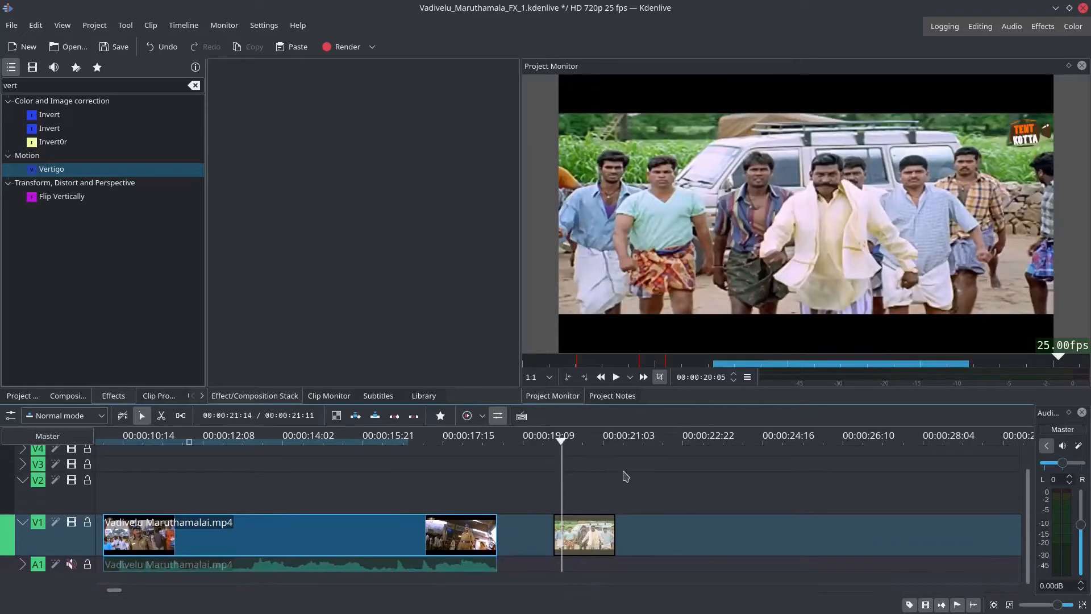
pyautogui.click(571, 534)
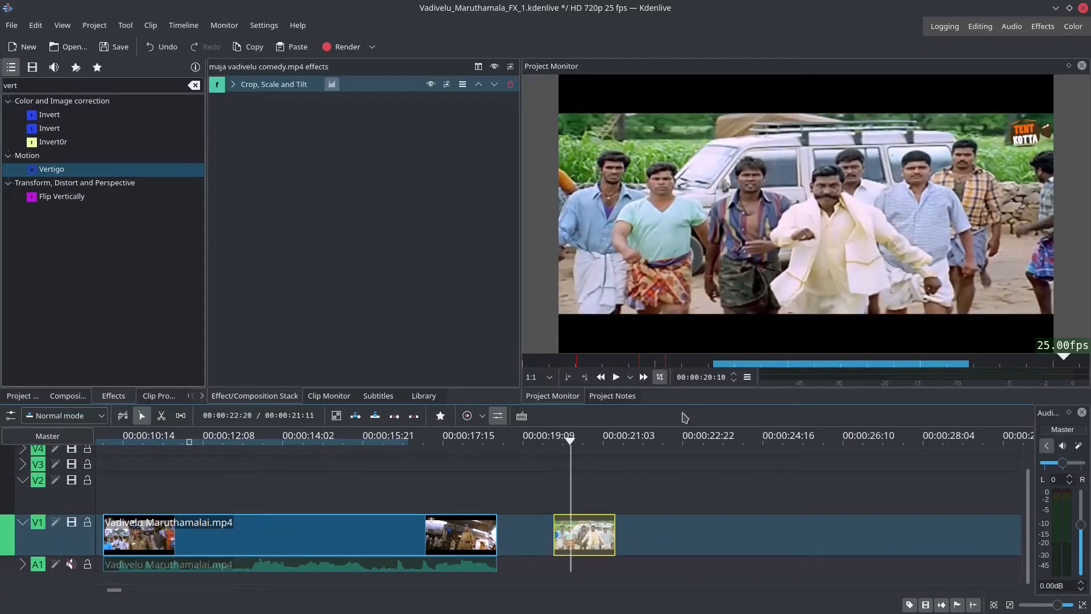
pyautogui.scroll(4, 658, 529)
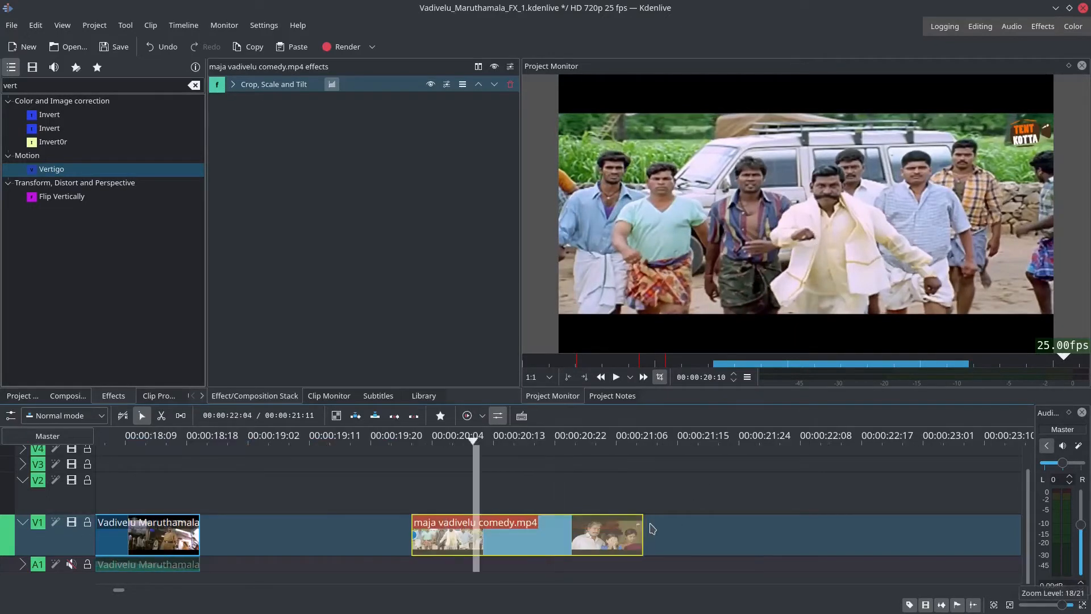
pyautogui.moveTo(650, 524); pyautogui.dragTo(793, 491)
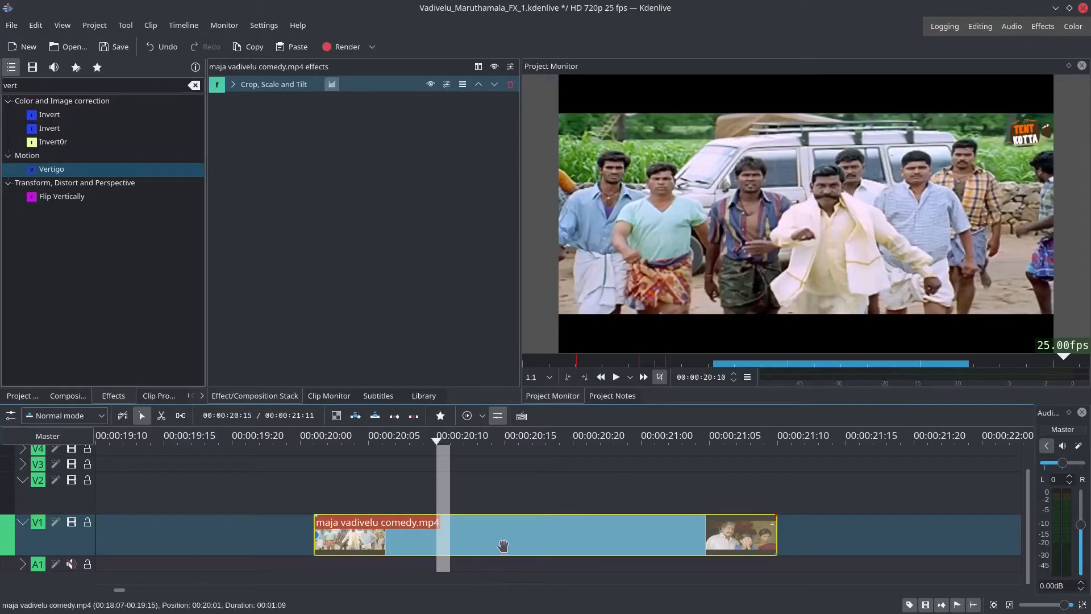
pyautogui.hotkey('shift', 'r')
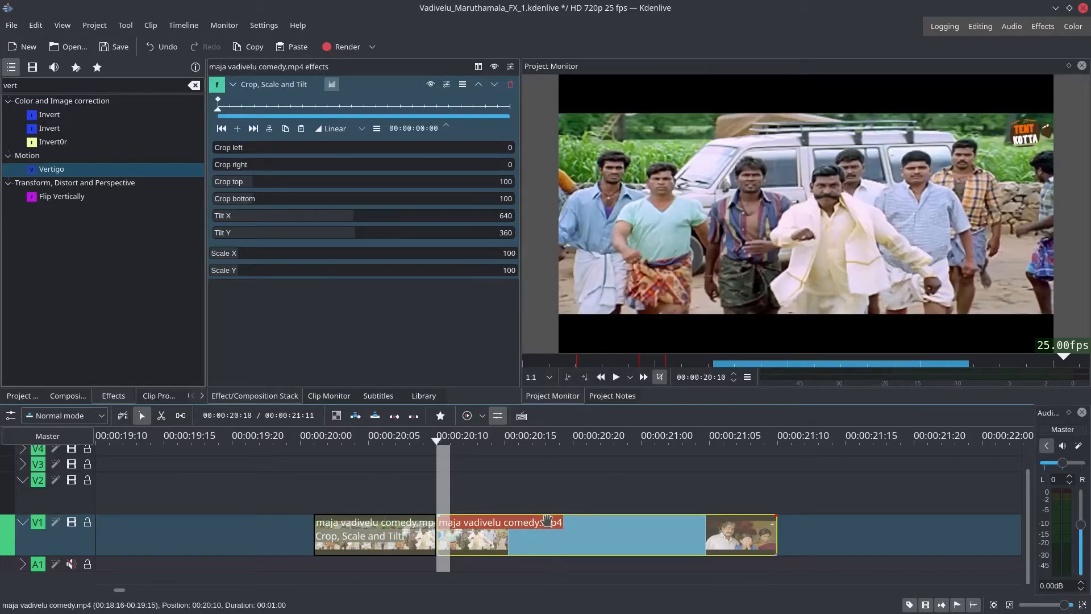
# Search the effects for "free" and apply Freeze to the second part of the split maja vadivelu comedy.mp4 clip.
pyautogui.click(233, 85)
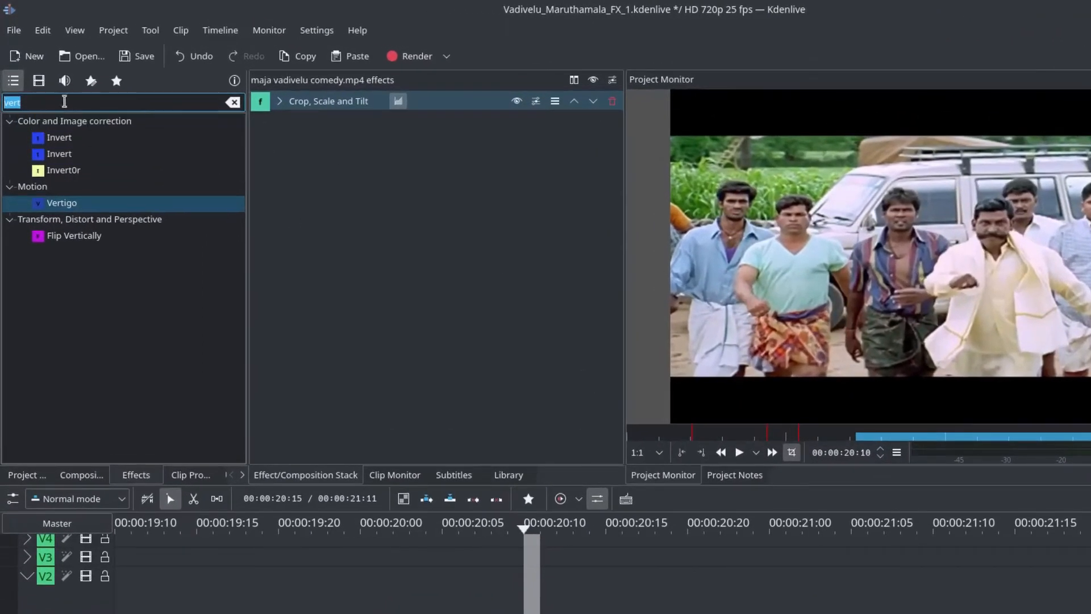
pyautogui.write('f')
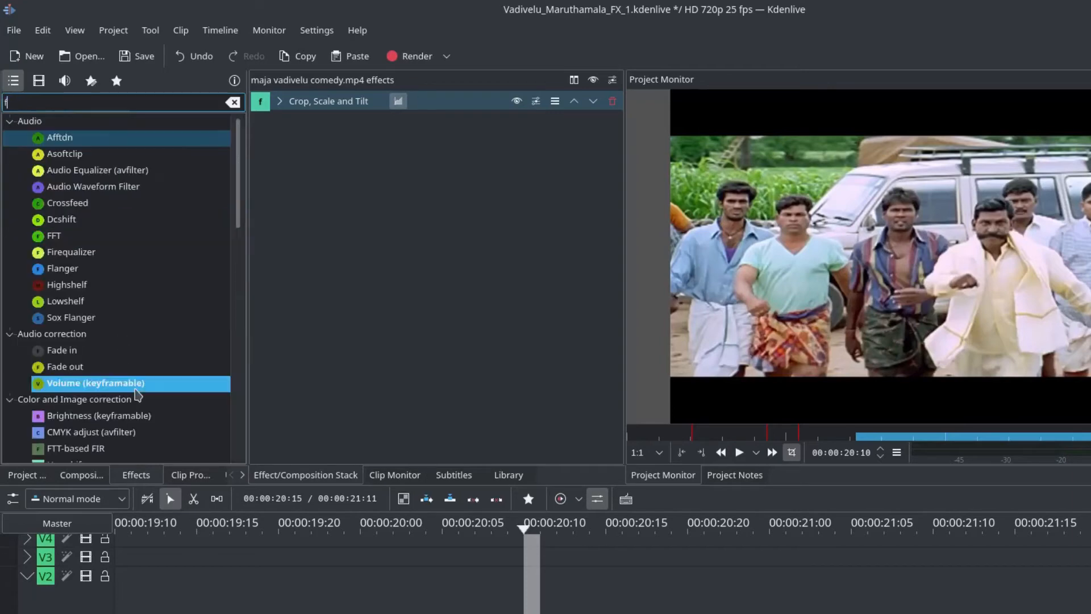
pyautogui.write('ree')
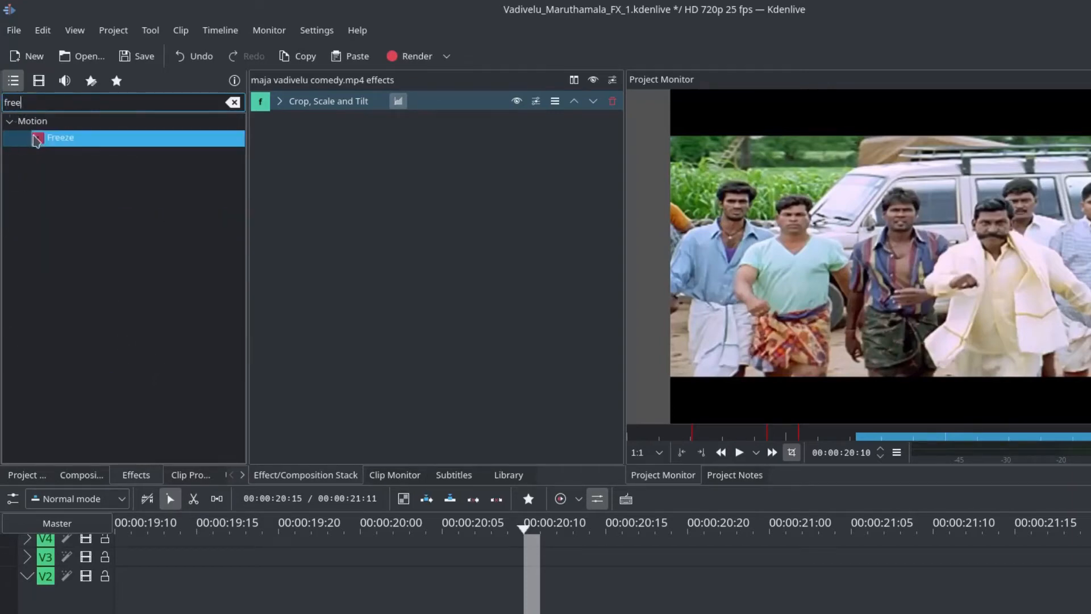
pyautogui.click(68, 141)
pyautogui.moveTo(68, 142); pyautogui.dragTo(633, 613)
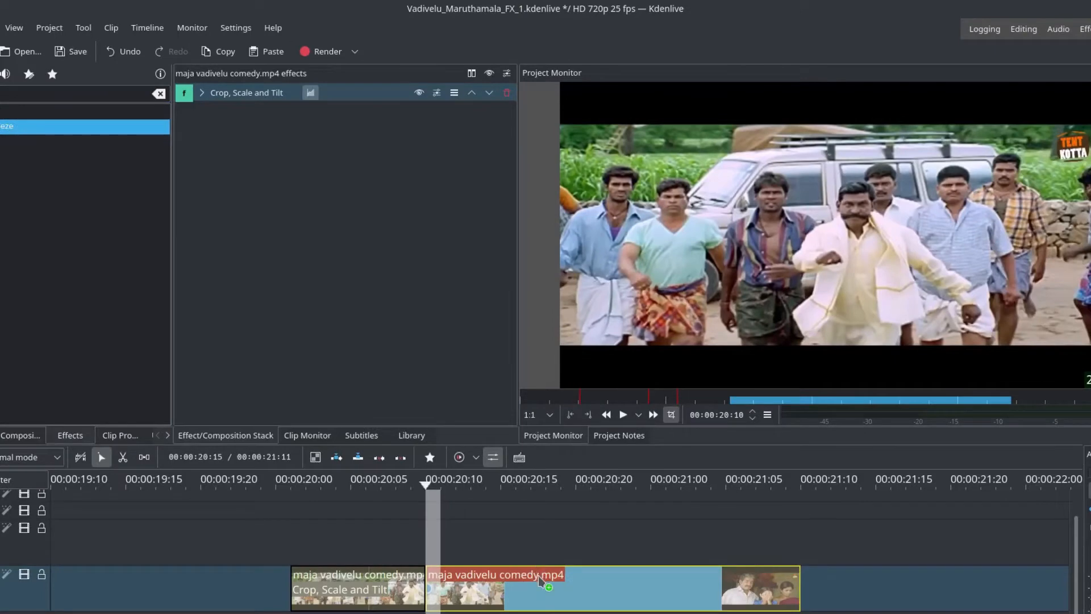
pyautogui.moveTo(540, 580); pyautogui.dragTo(541, 580)
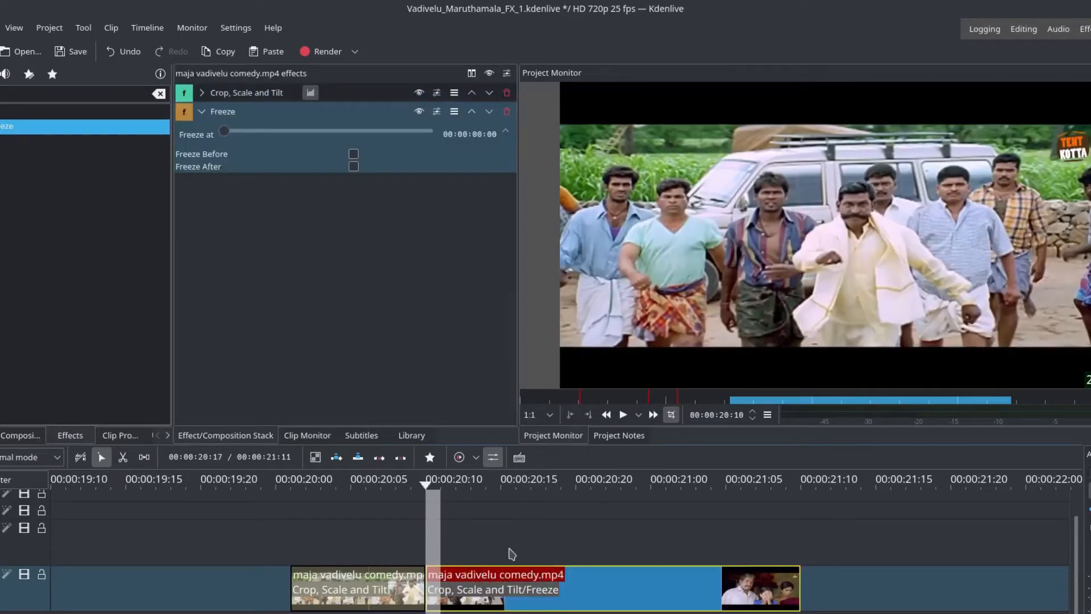
pyautogui.click(447, 515)
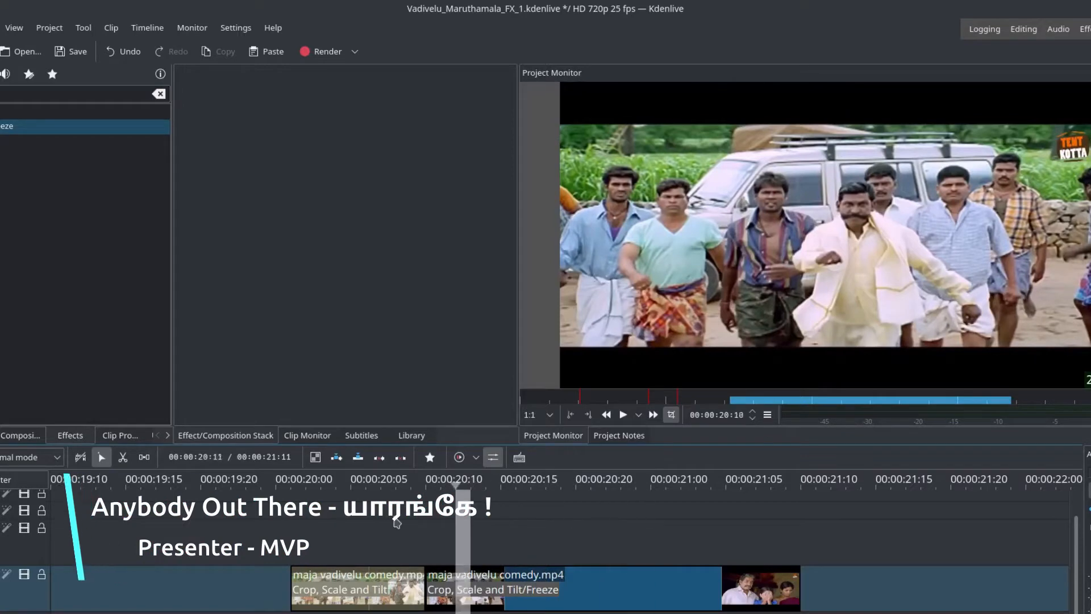
# Play back the frozen maja vadivelu comedy.mp4 segment on V1 from 00:00:20:10 and save the project.
pyautogui.press('space')
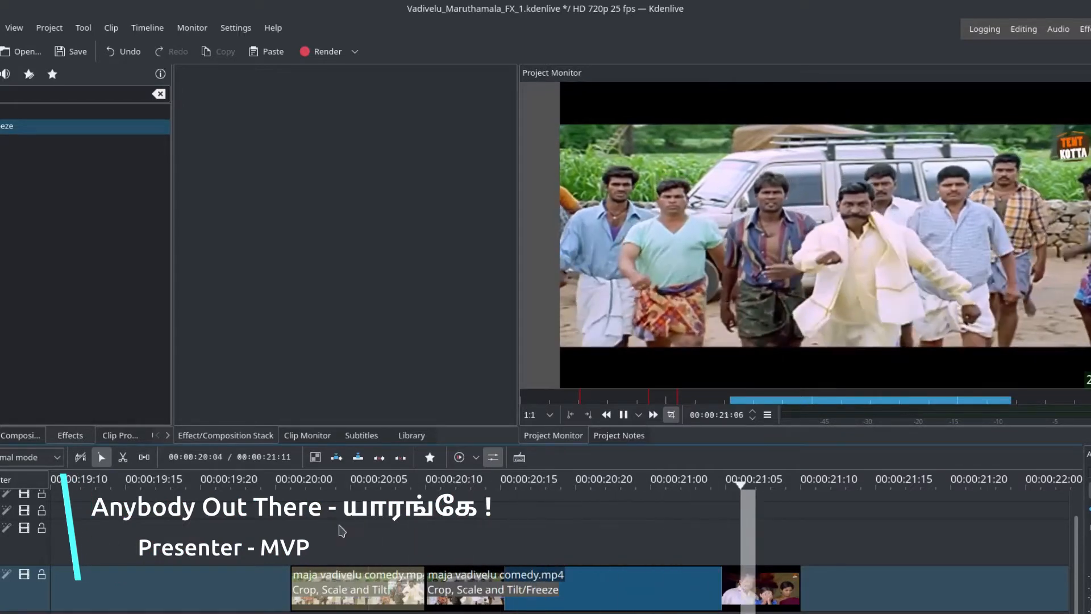
pyautogui.press('space')
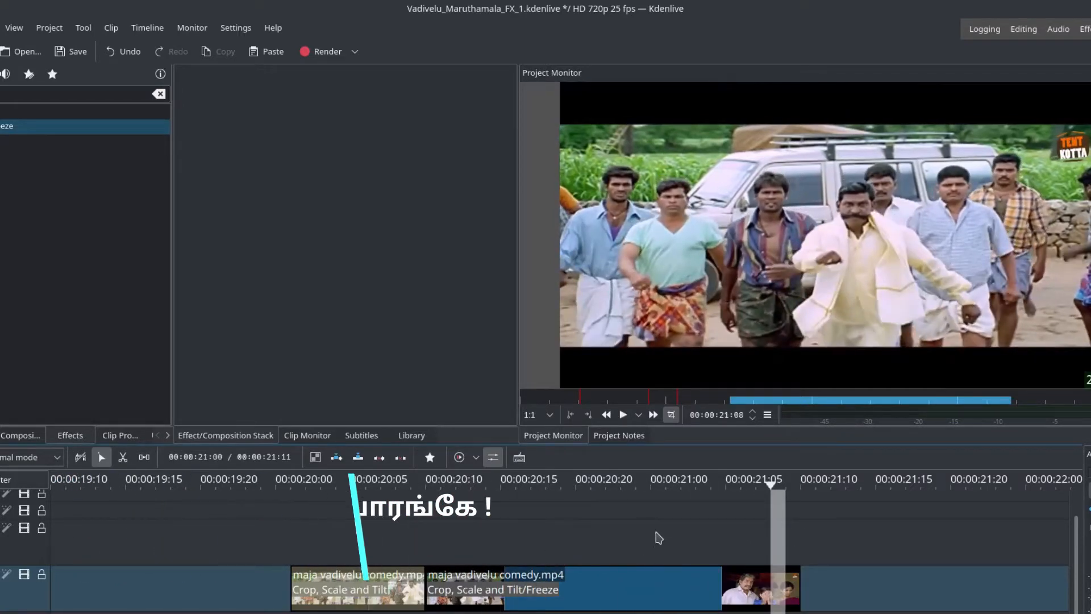
pyautogui.hotkey('ctrl', 's')
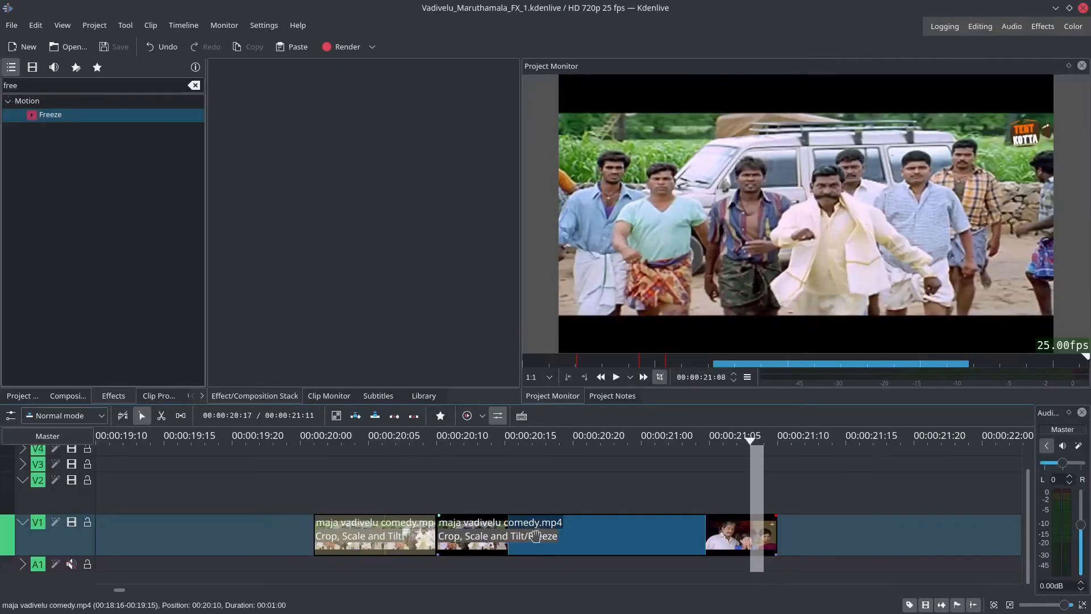
# Copy the frozen maja vadivelu comedy.mp4 clip and paste it at 00:00:20:10 on both V2 and V3.
pyautogui.click(529, 594)
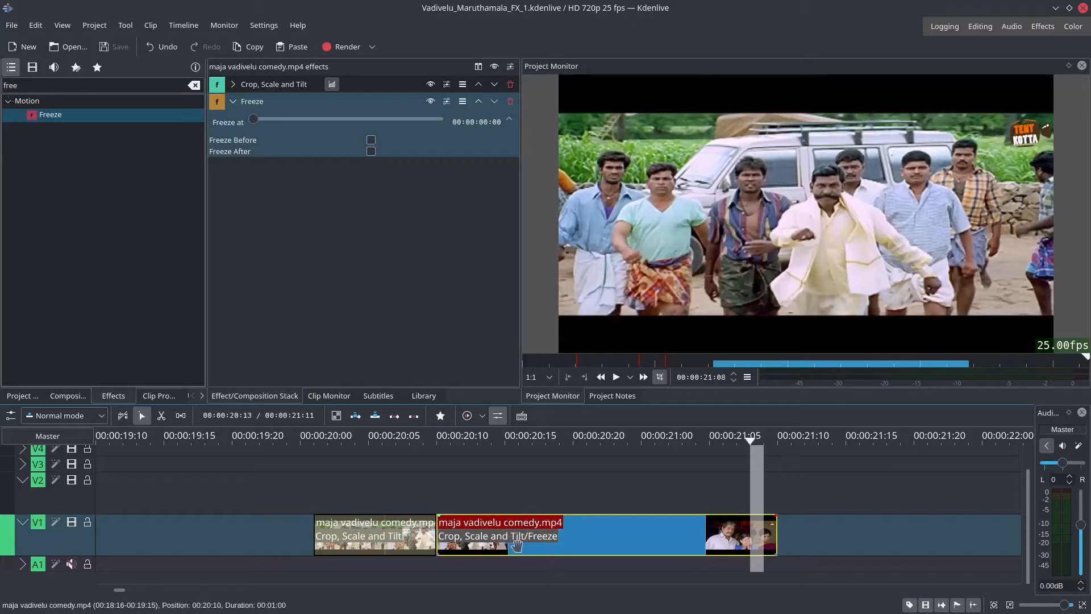
pyautogui.press('Home')
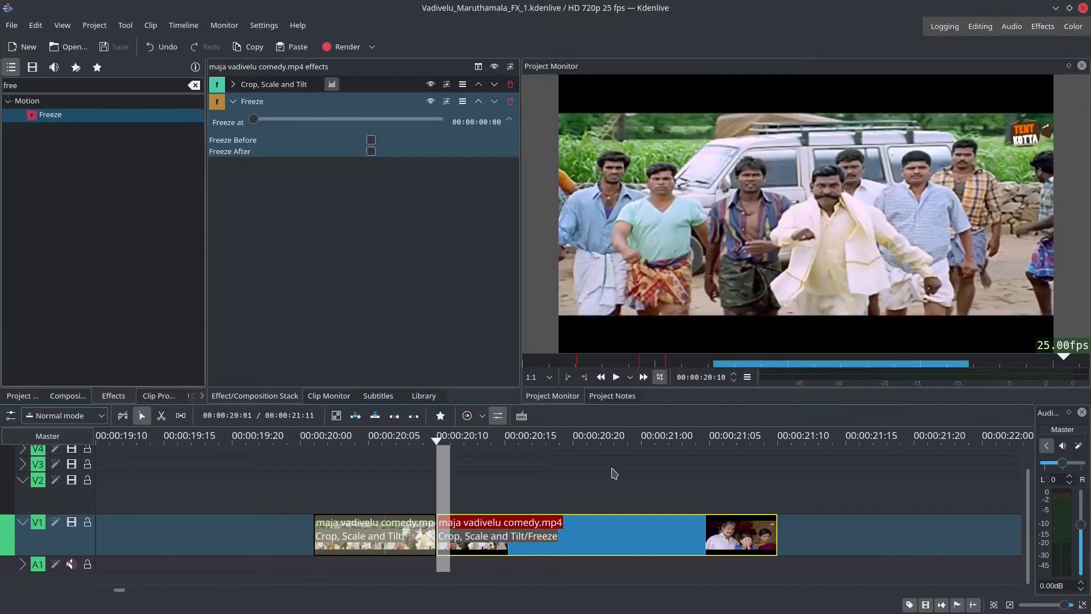
pyautogui.rightClick(466, 493)
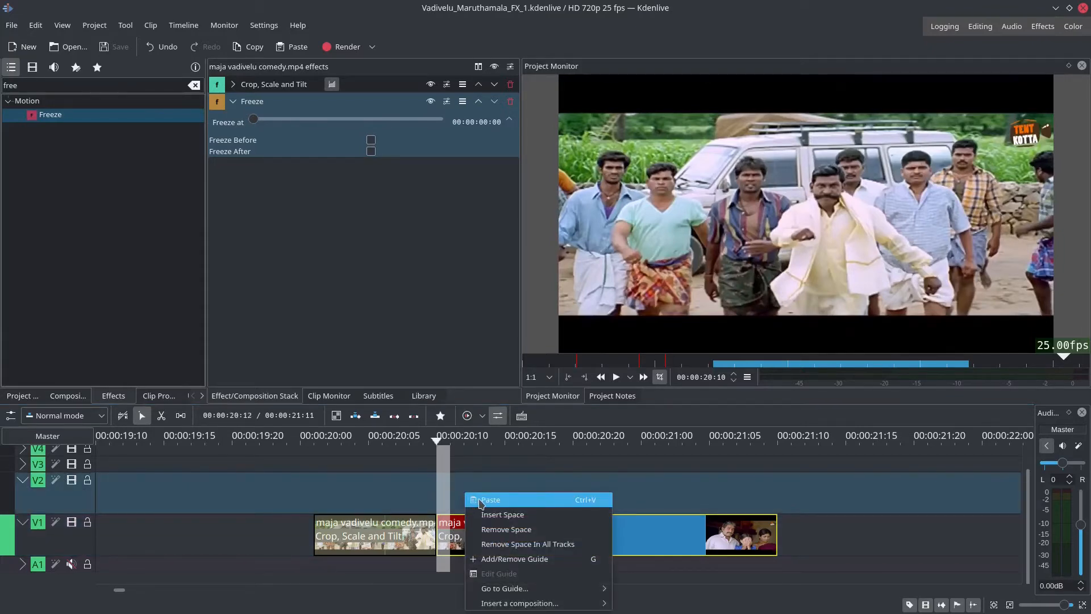
pyautogui.click(480, 501)
pyautogui.rightClick(477, 466)
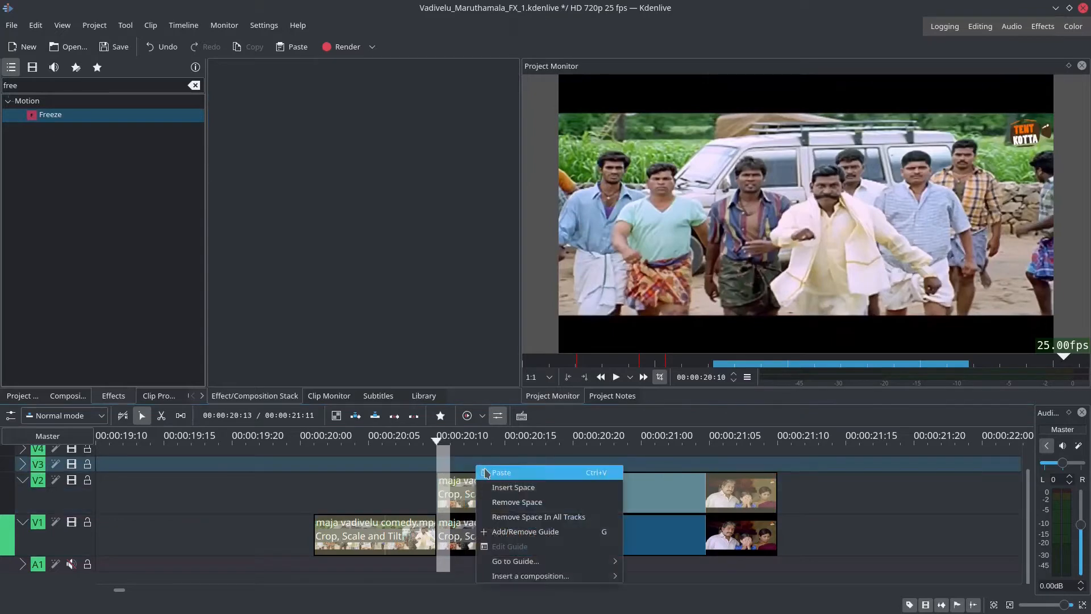
pyautogui.click(500, 472)
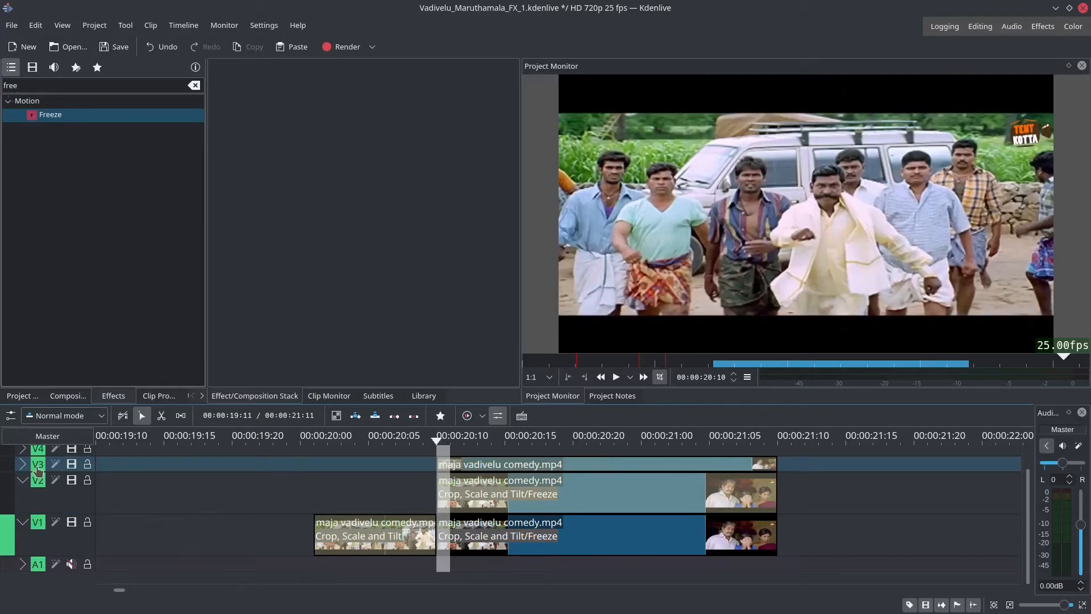
# Search the effects for "roto", apply Rotoscoping to the clip on V3, and set its keyframe position to 00:00:00:00.
pyautogui.click(593, 447)
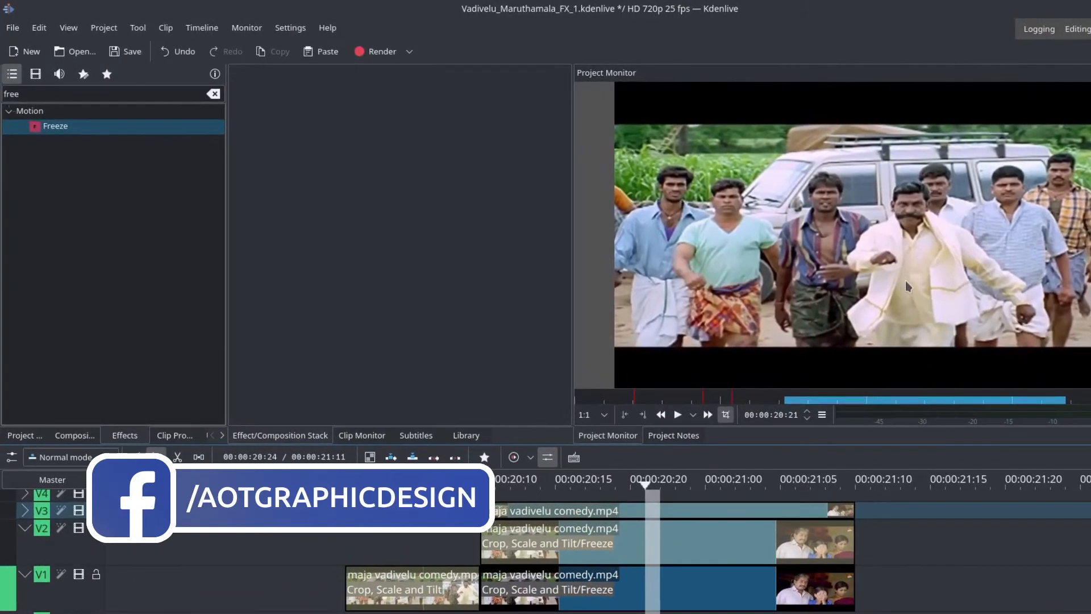
pyautogui.click(605, 510)
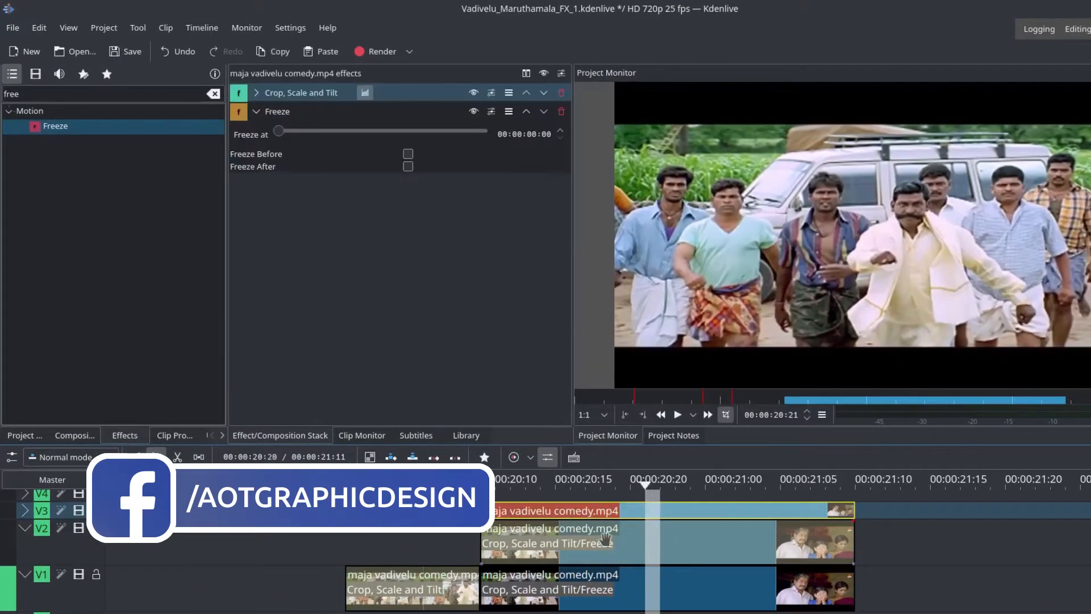
pyautogui.click(256, 111)
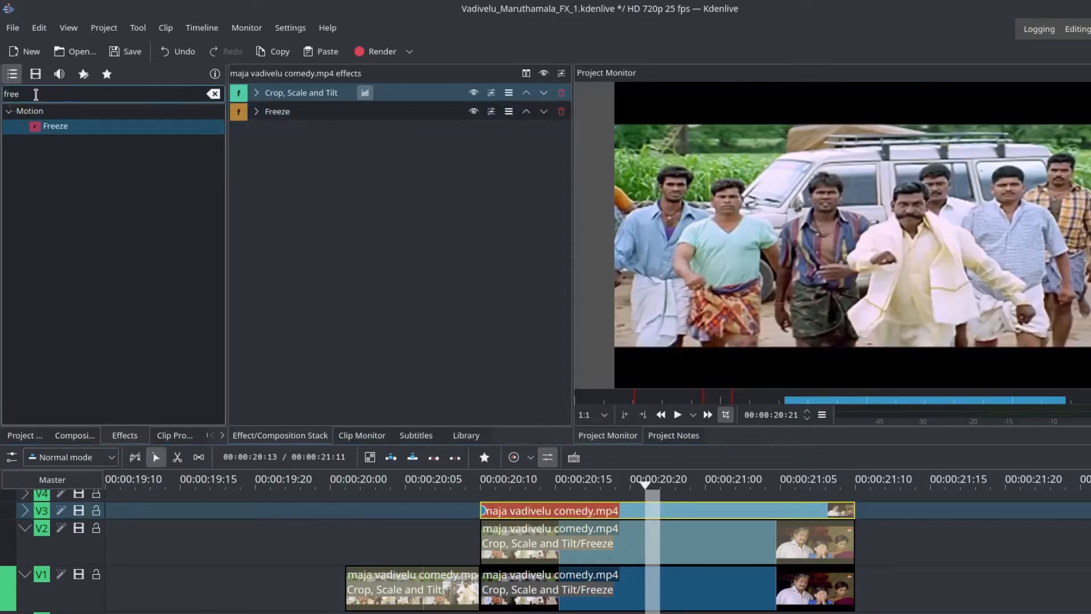
pyautogui.moveTo(36, 94); pyautogui.dragTo(2, 98)
pyautogui.write('roto')
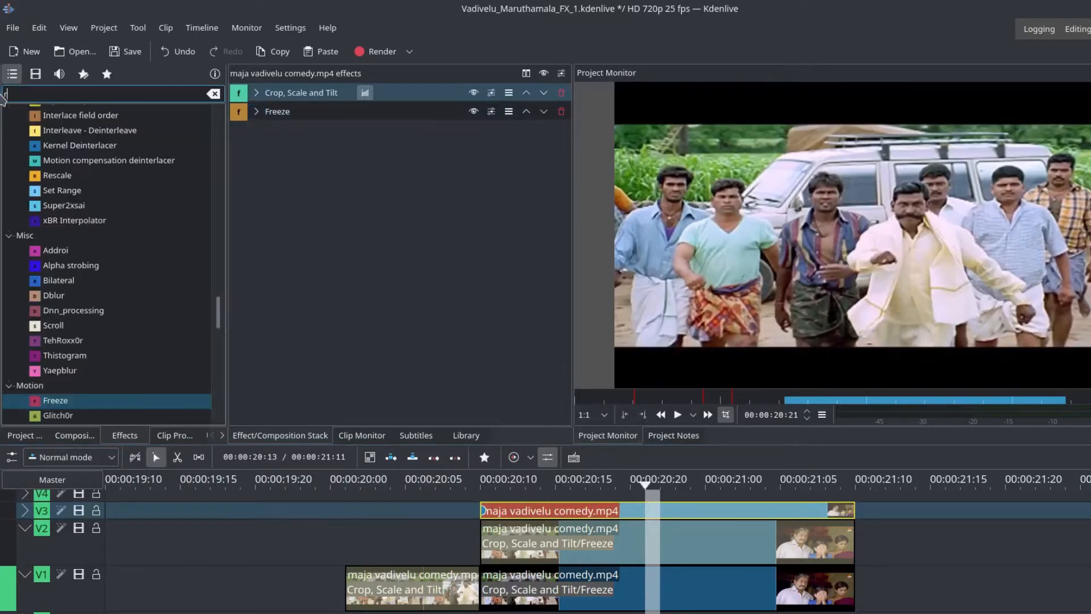
pyautogui.click(80, 128)
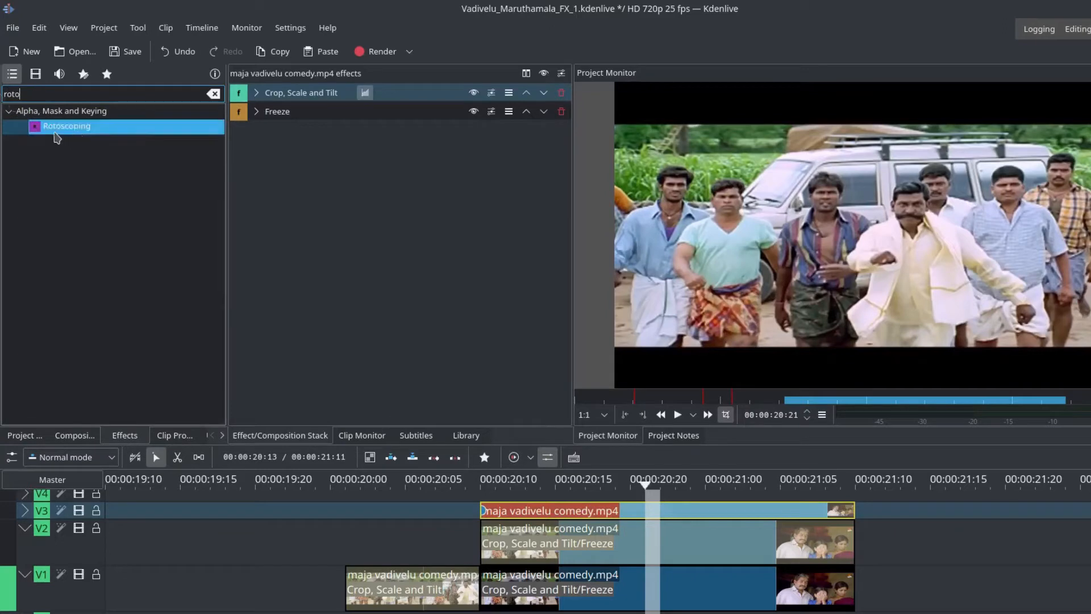
pyautogui.moveTo(382, 286); pyautogui.dragTo(382, 286)
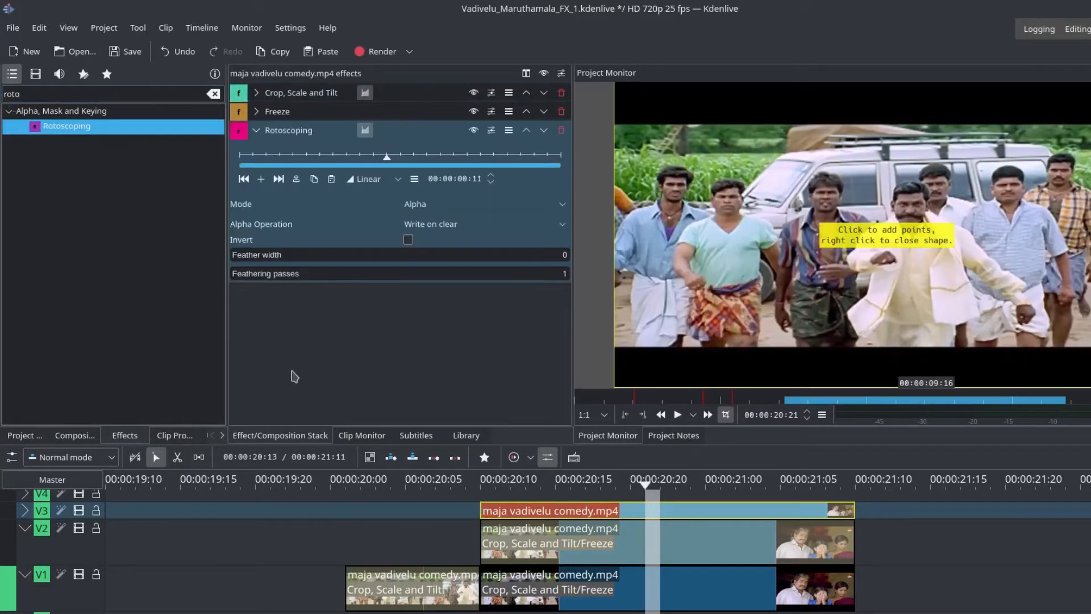
pyautogui.moveTo(391, 165); pyautogui.dragTo(240, 164)
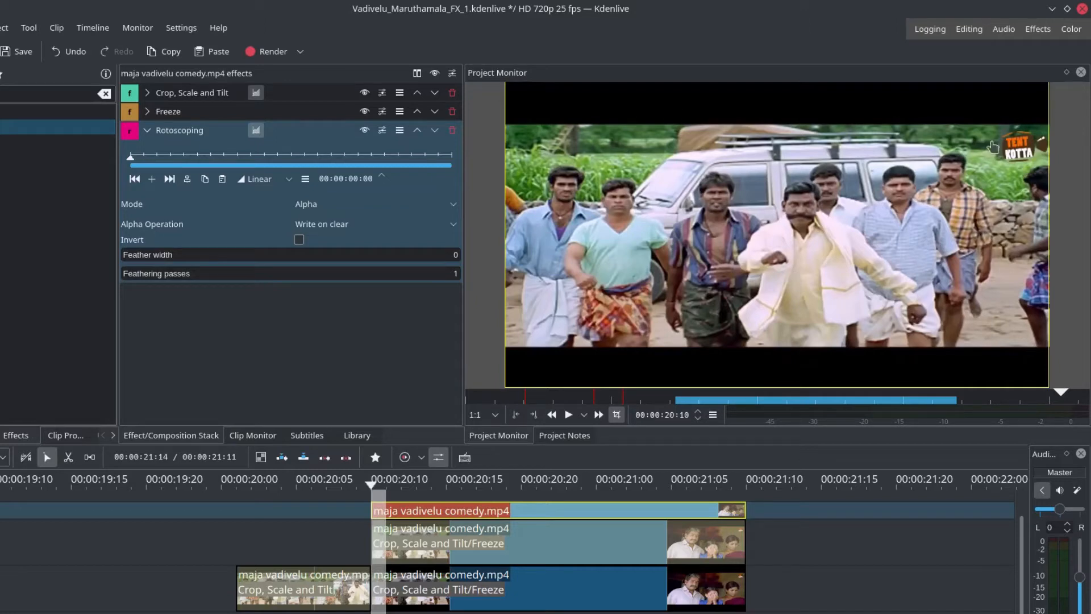
pyautogui.moveTo(1076, 114)
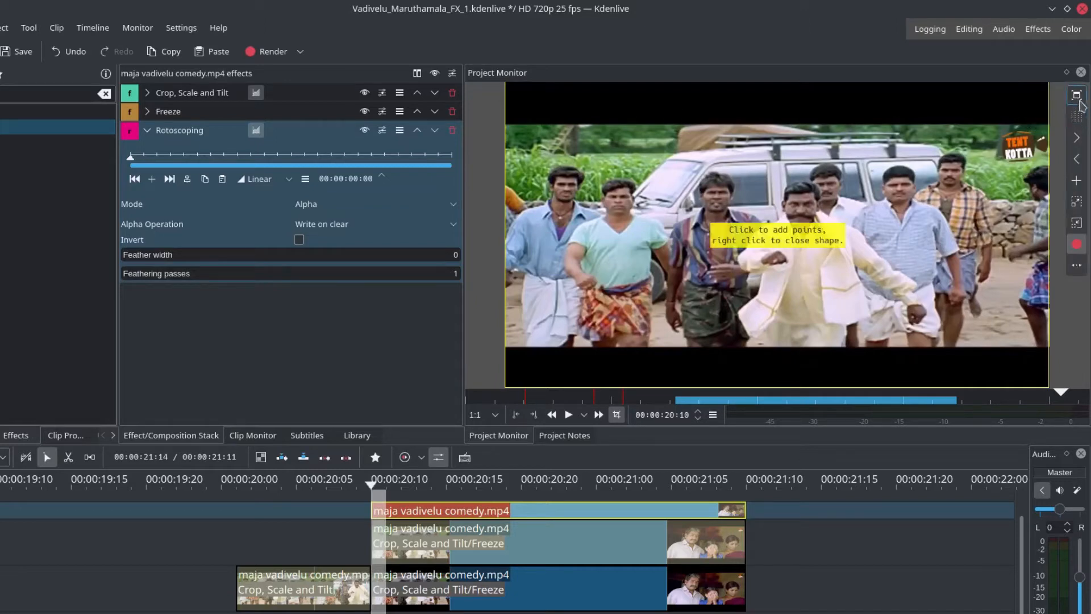
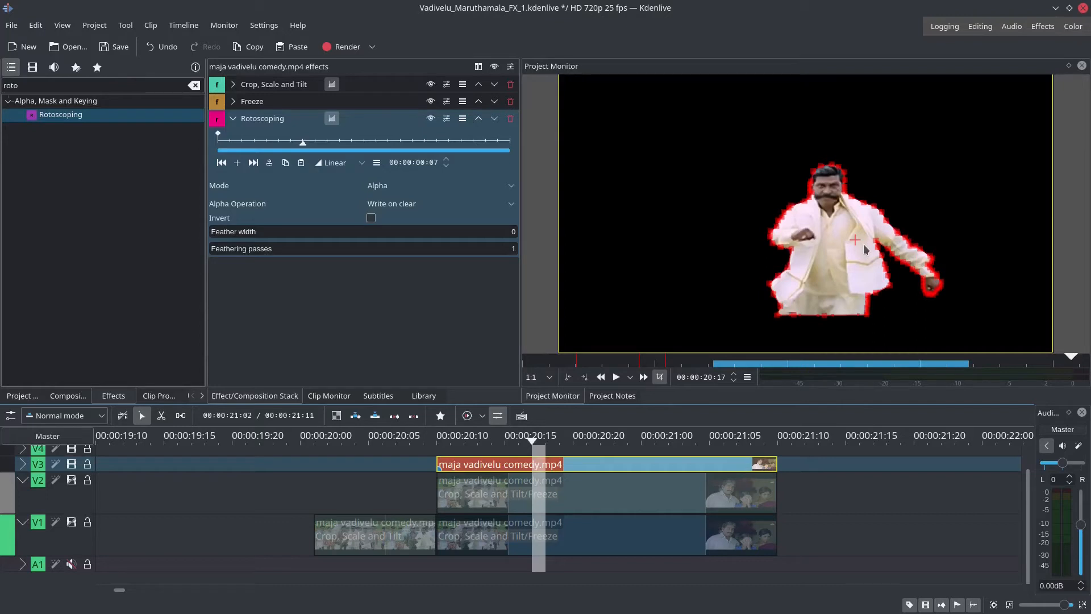
# Show tracks V2 and V1 again, search the effects for "edg", and apply Edge detection to the clip on V2.
pyautogui.click(71, 480)
pyautogui.click(72, 522)
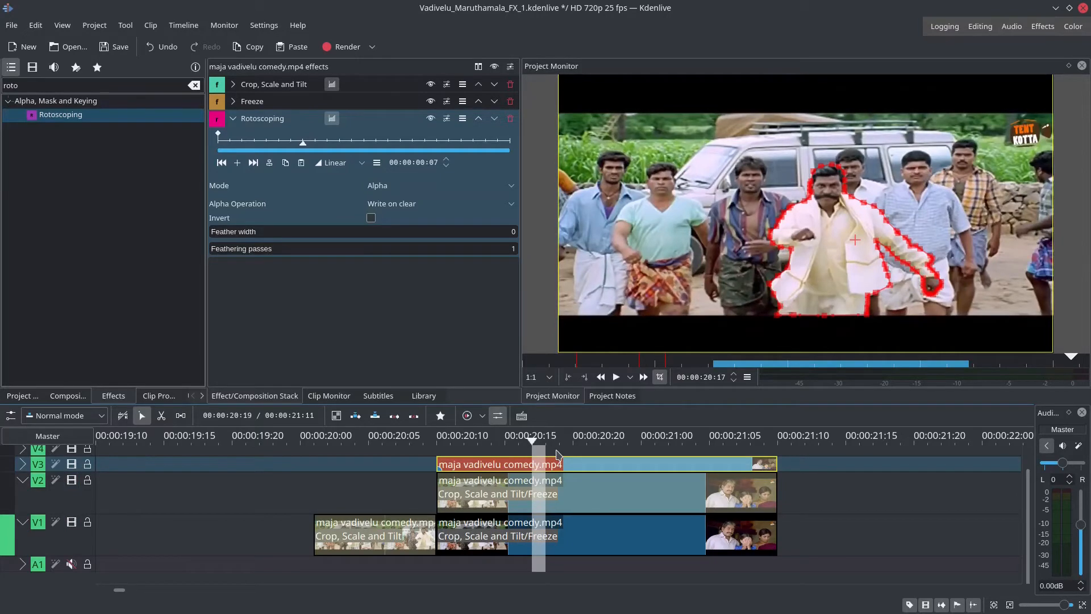
pyautogui.click(556, 487)
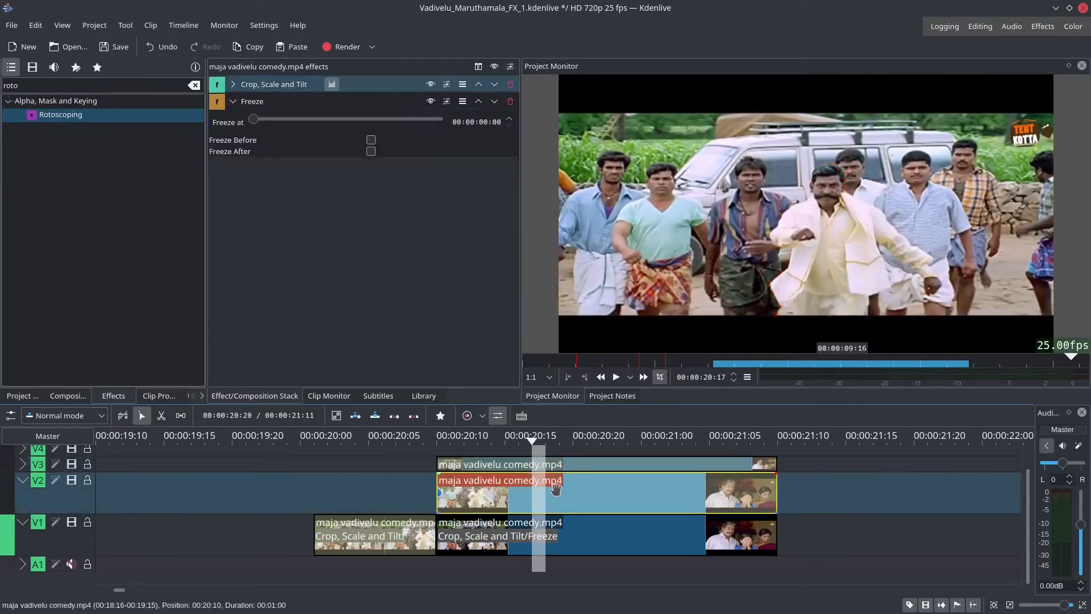
pyautogui.click(234, 102)
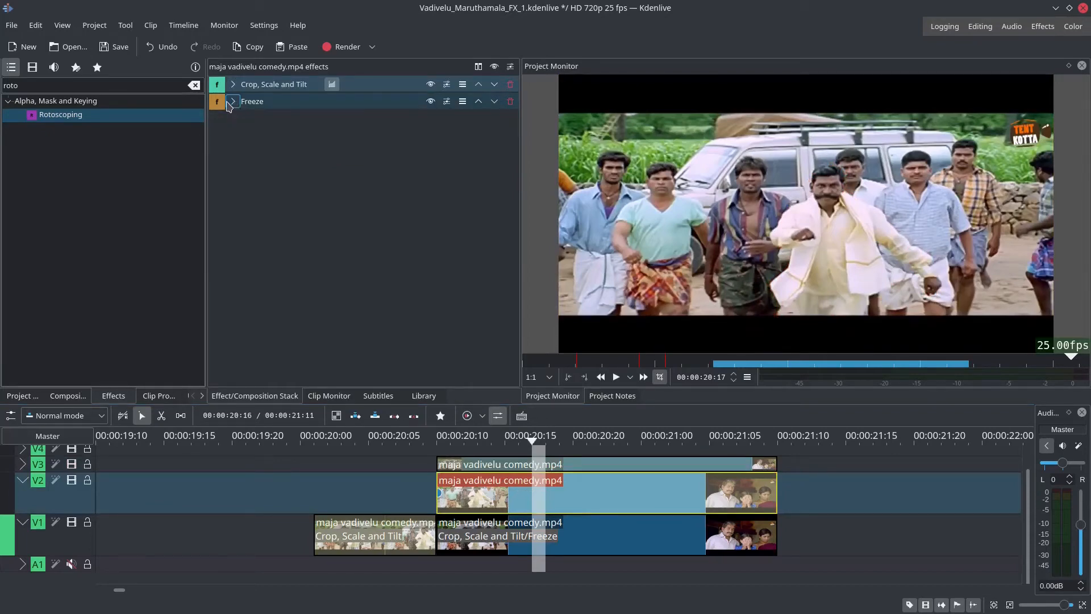
pyautogui.moveTo(55, 91); pyautogui.dragTo(2, 92)
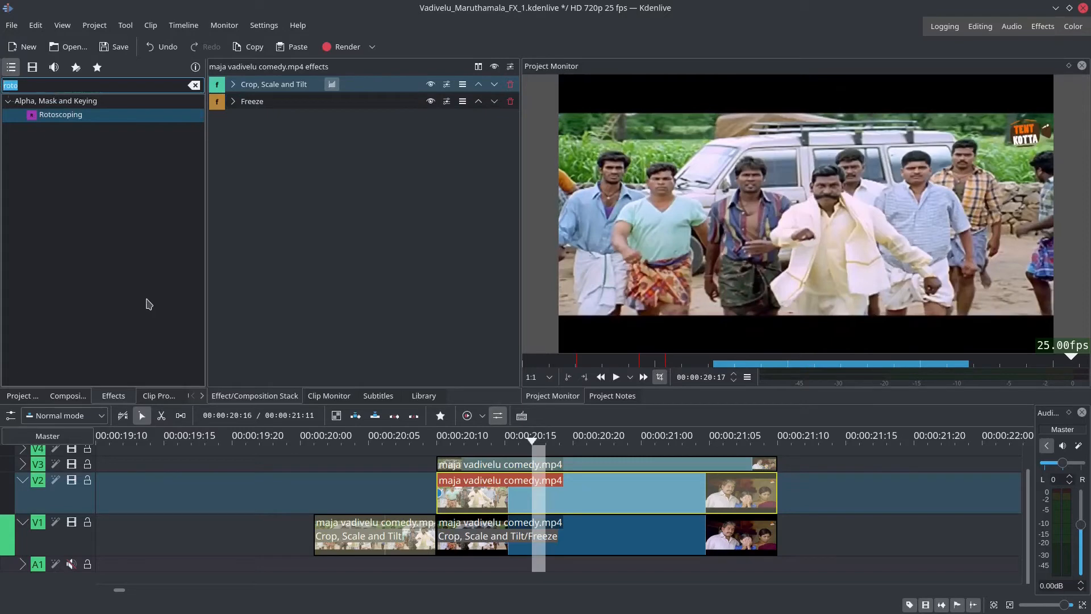
pyautogui.write('e')
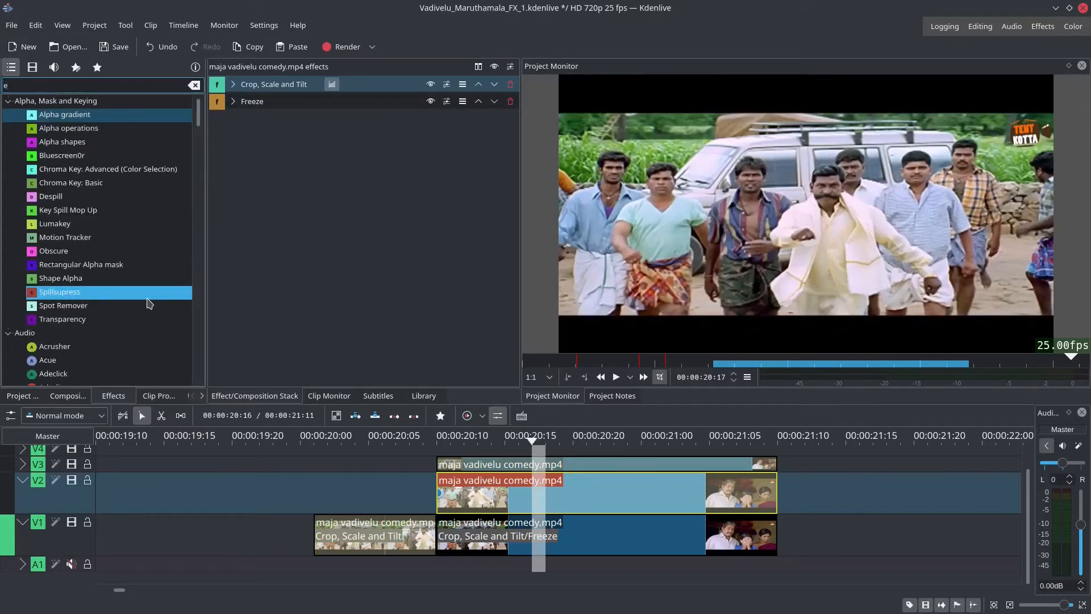
pyautogui.write('dg')
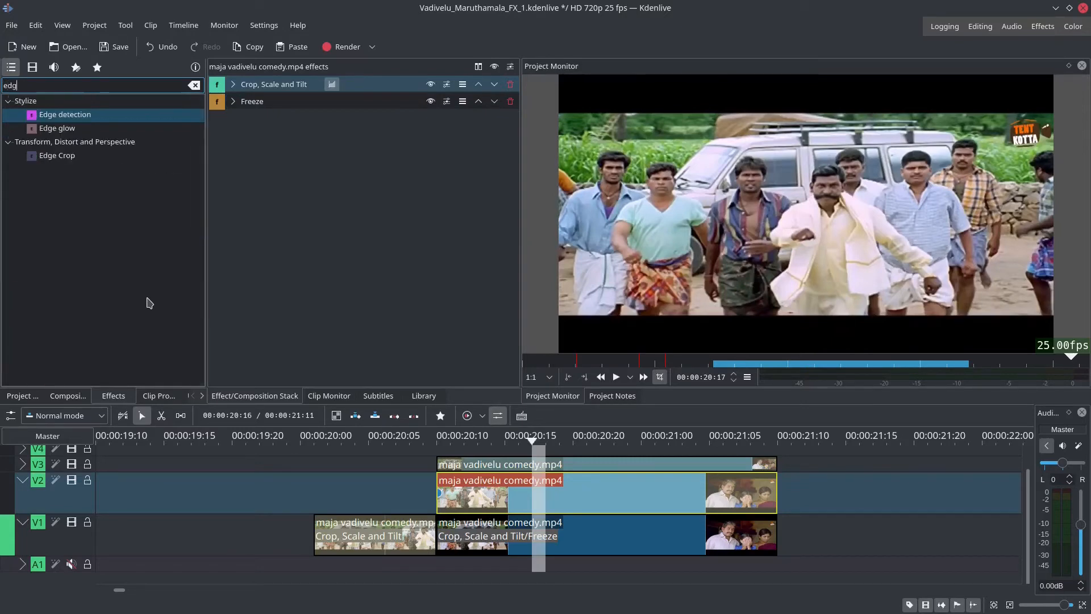
pyautogui.click(43, 117)
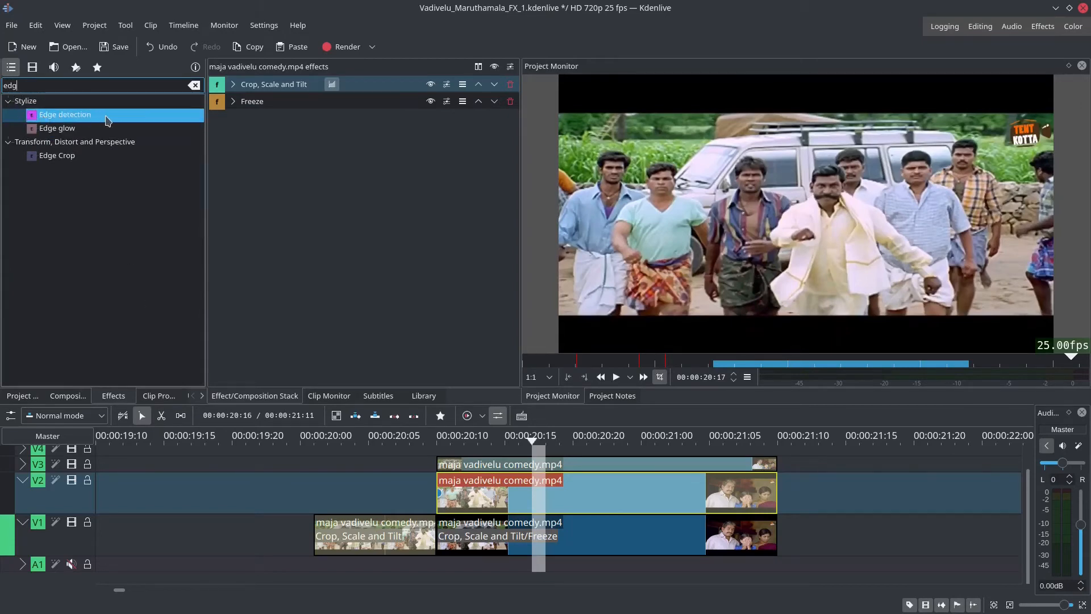
pyautogui.moveTo(108, 120); pyautogui.dragTo(503, 488)
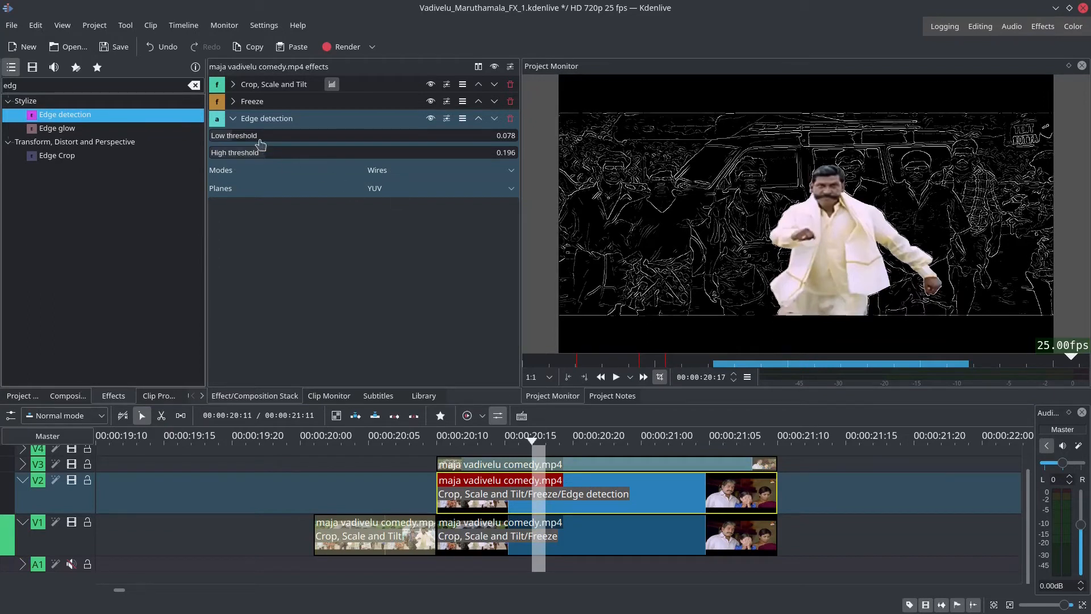
# Set the Edge detection low threshold to 1.000 and high threshold to 0.354 on the V2 clip, and collapse the effect.
pyautogui.moveTo(254, 138); pyautogui.dragTo(526, 139)
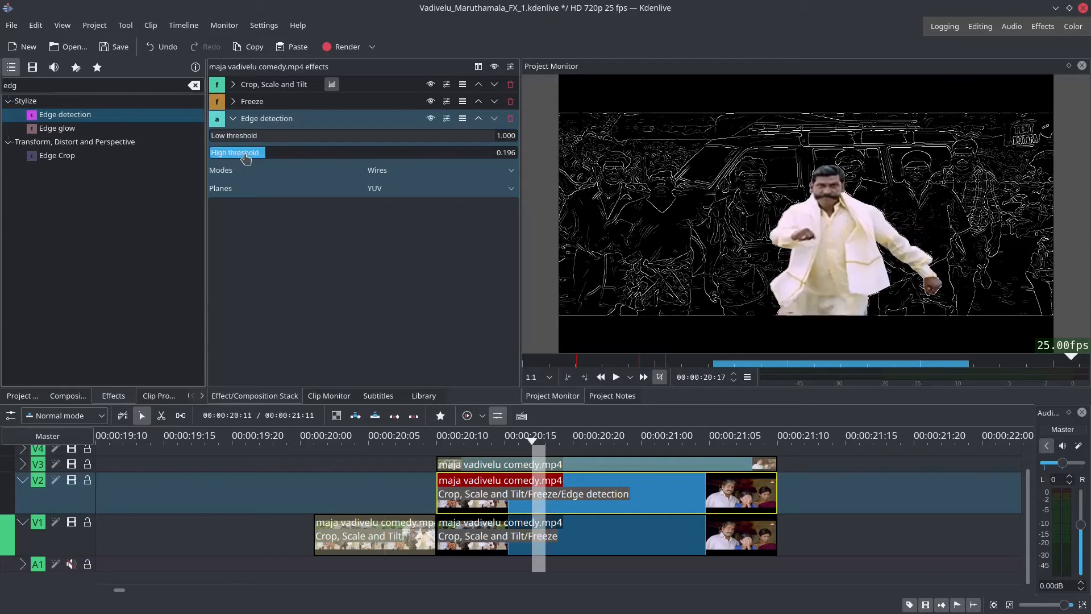
pyautogui.moveTo(246, 158); pyautogui.dragTo(396, 150)
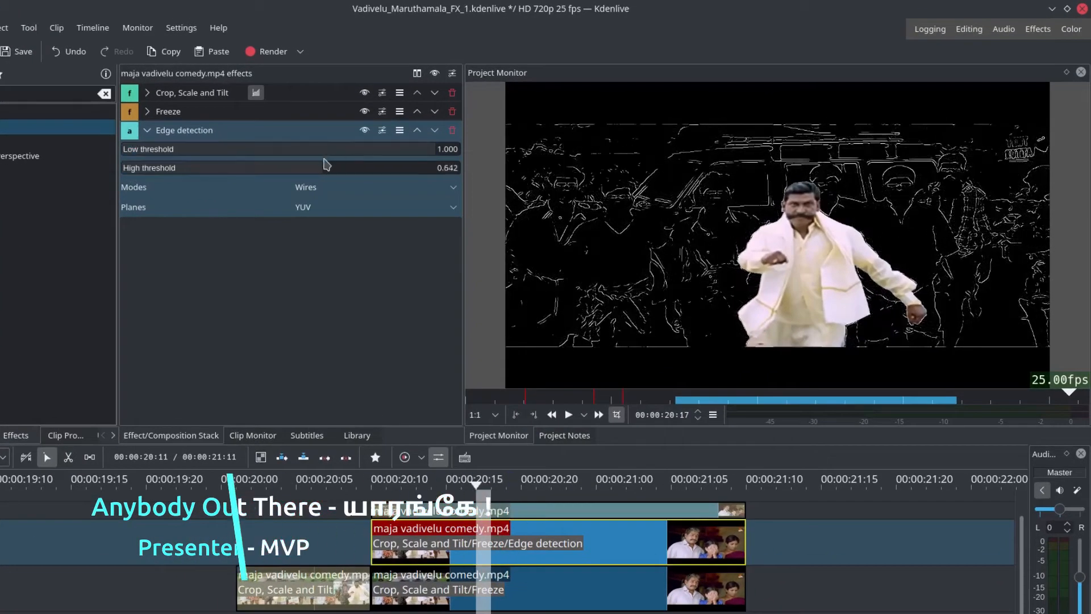
pyautogui.moveTo(327, 166); pyautogui.dragTo(233, 171)
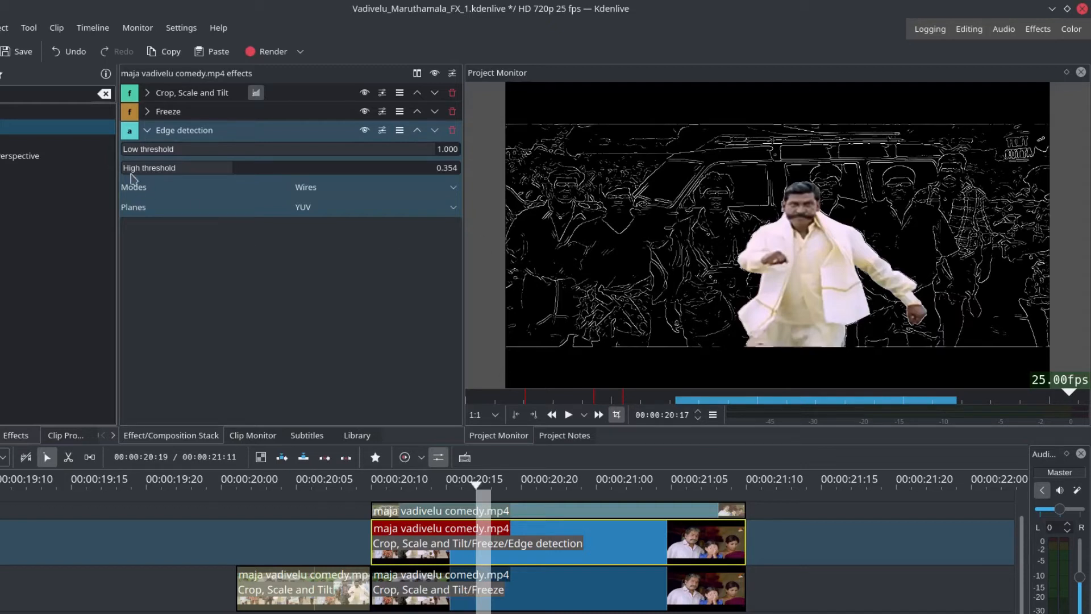
pyautogui.click(148, 133)
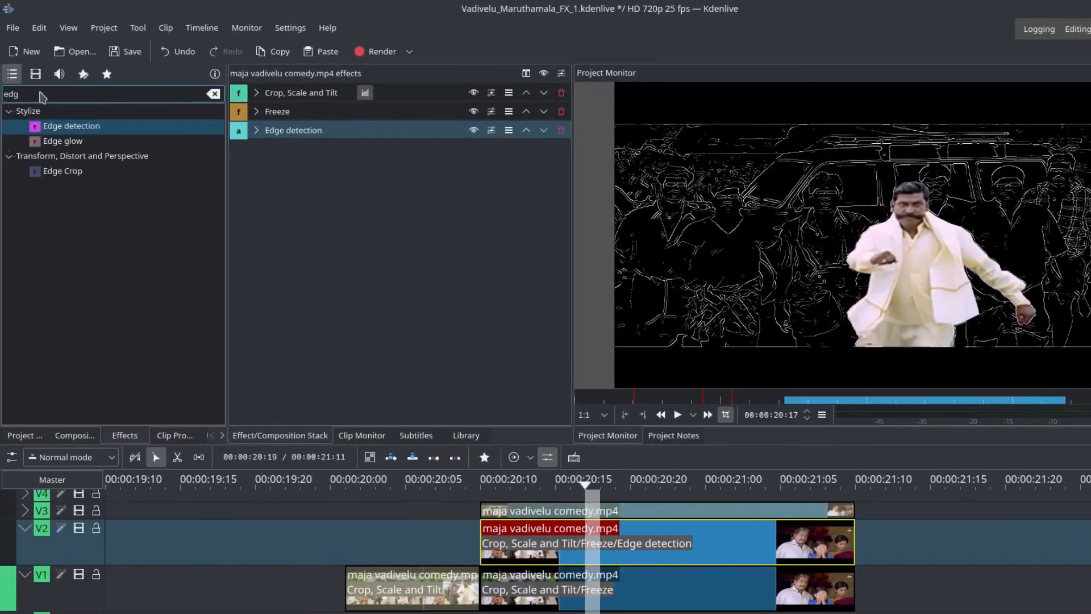
# Search the effects for "tran" and add Transform to the V2 clip's effect stack.
pyautogui.doubleClick(3, 94)
pyautogui.write('tran')
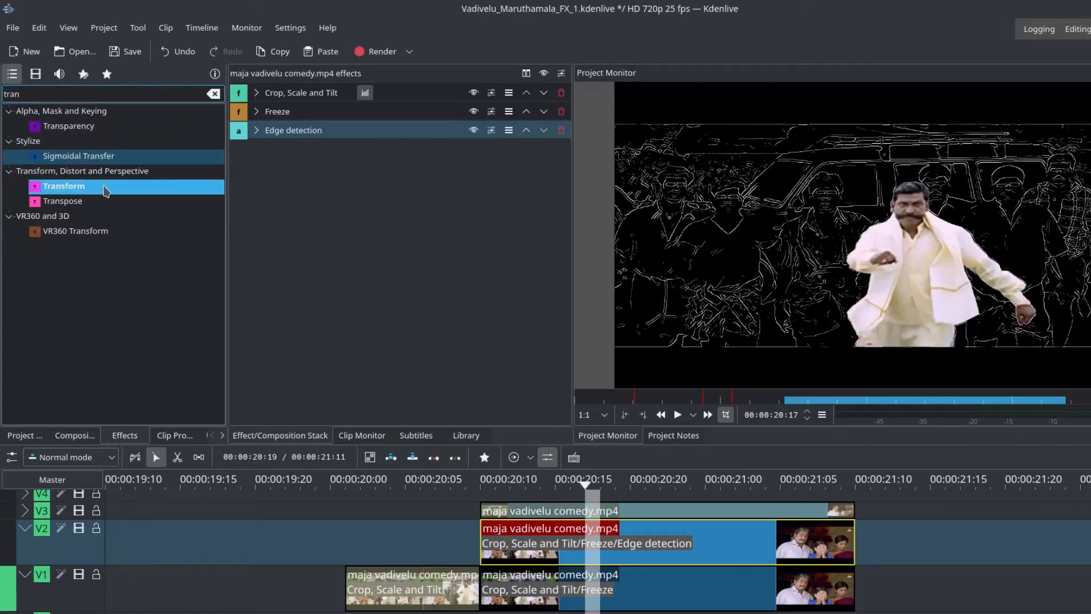
pyautogui.moveTo(97, 191); pyautogui.dragTo(340, 235)
# Set the Transform opacity to 25% at 00:00:00:00 and turn track V2's visibility back on to compare the result.
pyautogui.moveTo(333, 175); pyautogui.dragTo(94, 204)
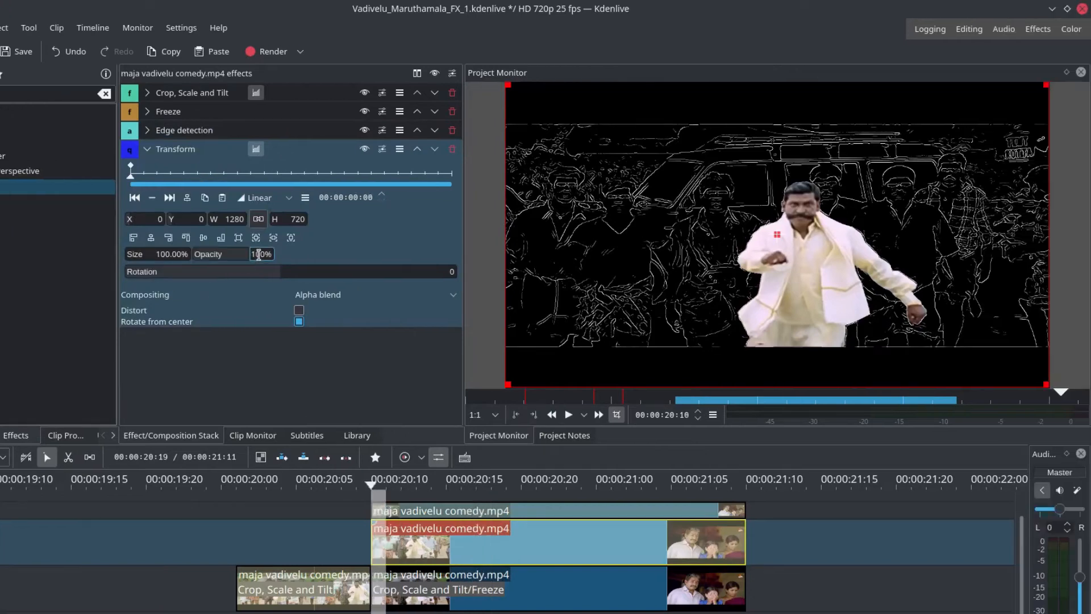
pyautogui.click(265, 254)
pyautogui.write('25')
pyautogui.press('Return')
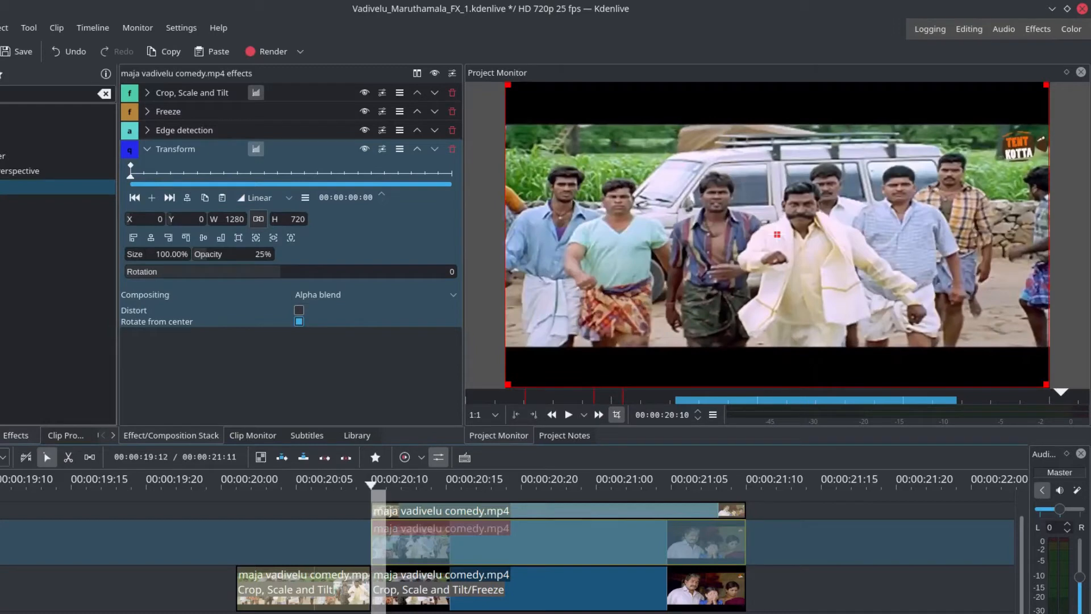
pyautogui.hotkey('shift', 'h')
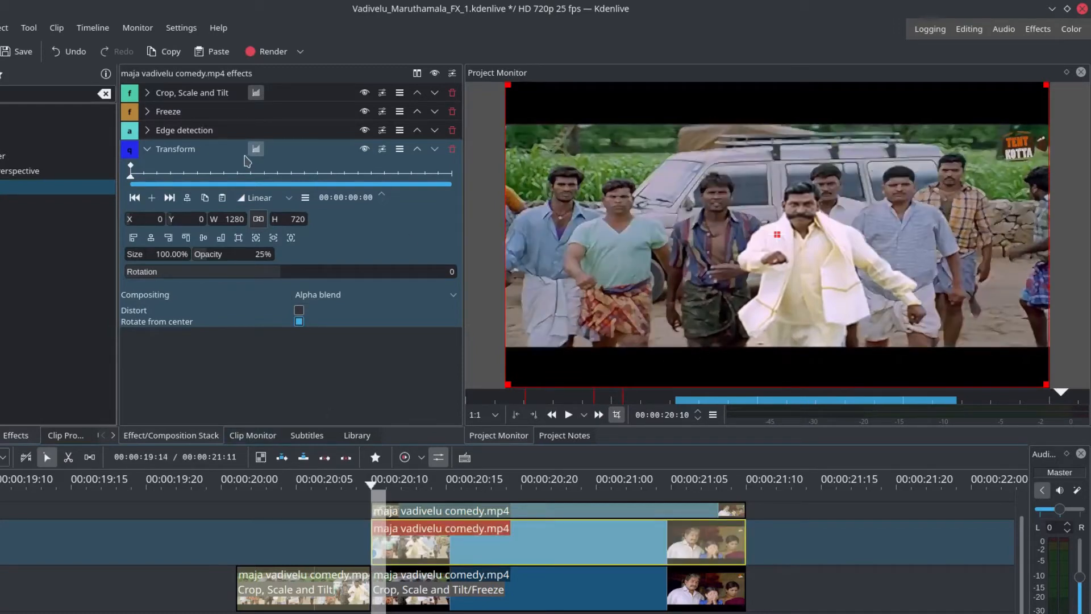
# Collapse the Freeze effect on the frozen V1 clip and apply the Cartoon effect to that clip.
pyautogui.click(481, 596)
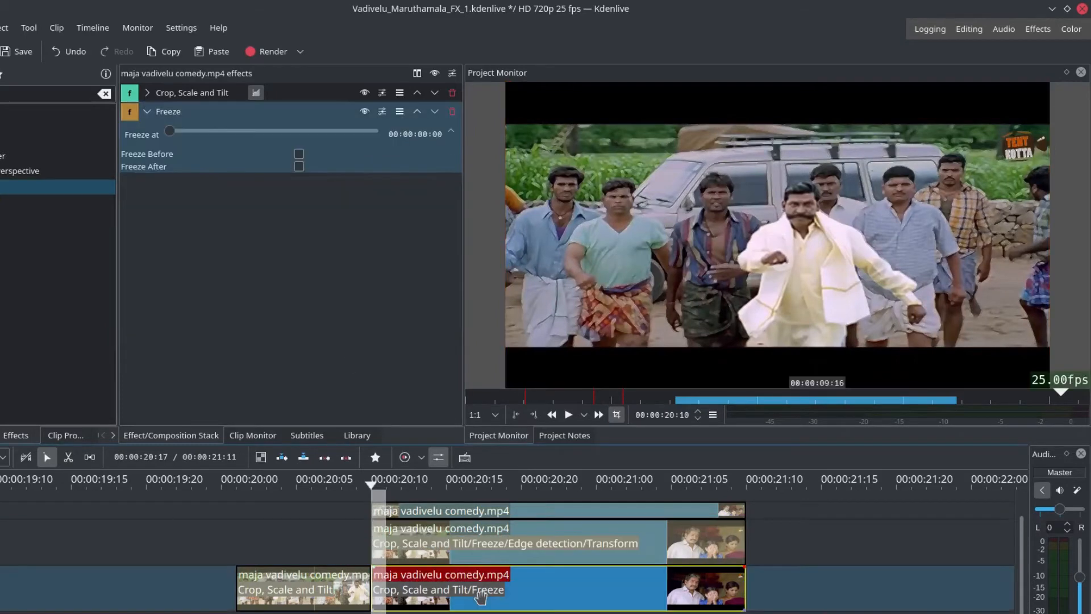
pyautogui.click(147, 112)
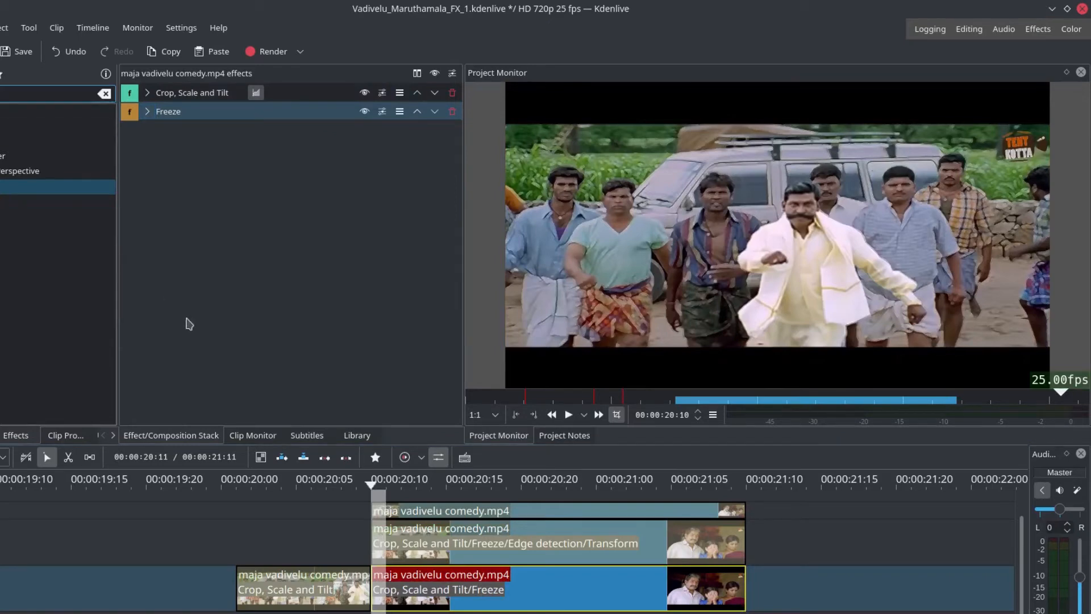
pyautogui.scroll(-2, 14, 260)
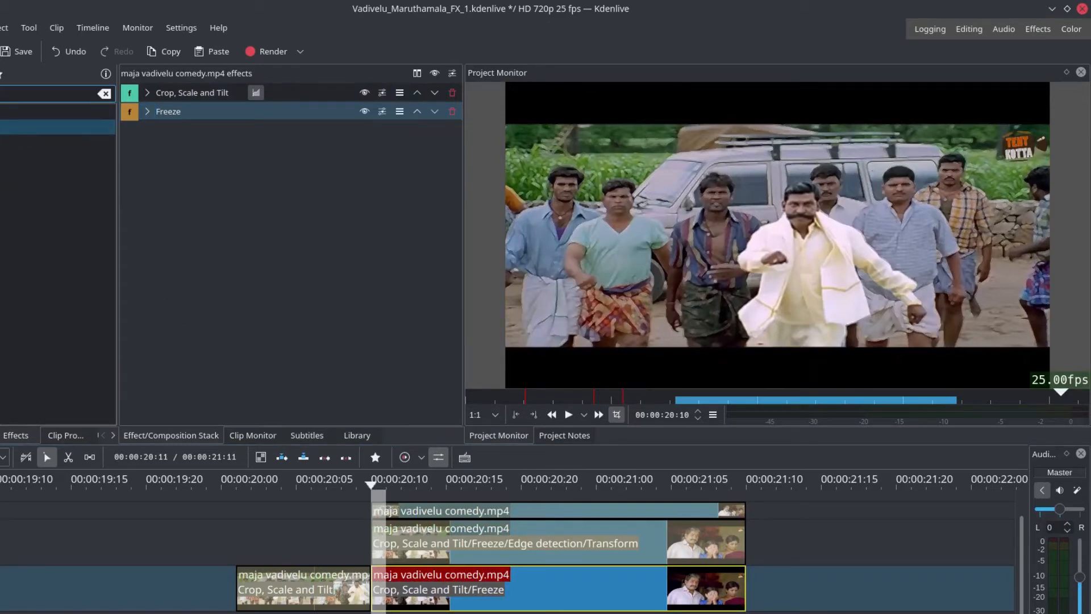
pyautogui.moveTo(1, 127); pyautogui.dragTo(467, 588)
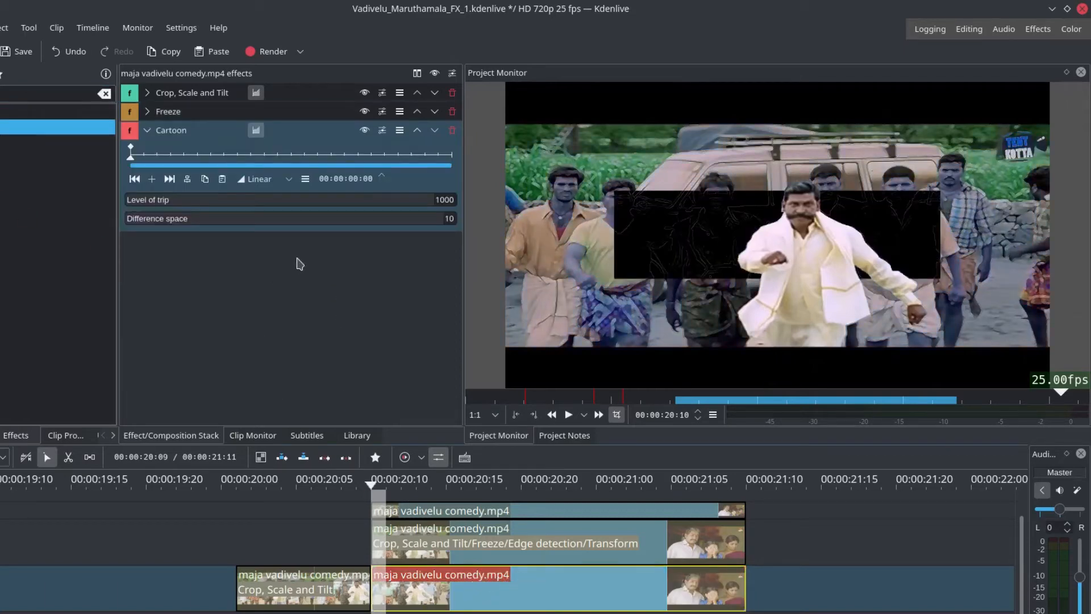
# Set the Cartoon effect's Level of trip to 993 and Difference space to 0 on the V1 clip, and collapse the effect.
pyautogui.click(433, 494)
pyautogui.click(524, 591)
pyautogui.moveTo(273, 200); pyautogui.dragTo(383, 199)
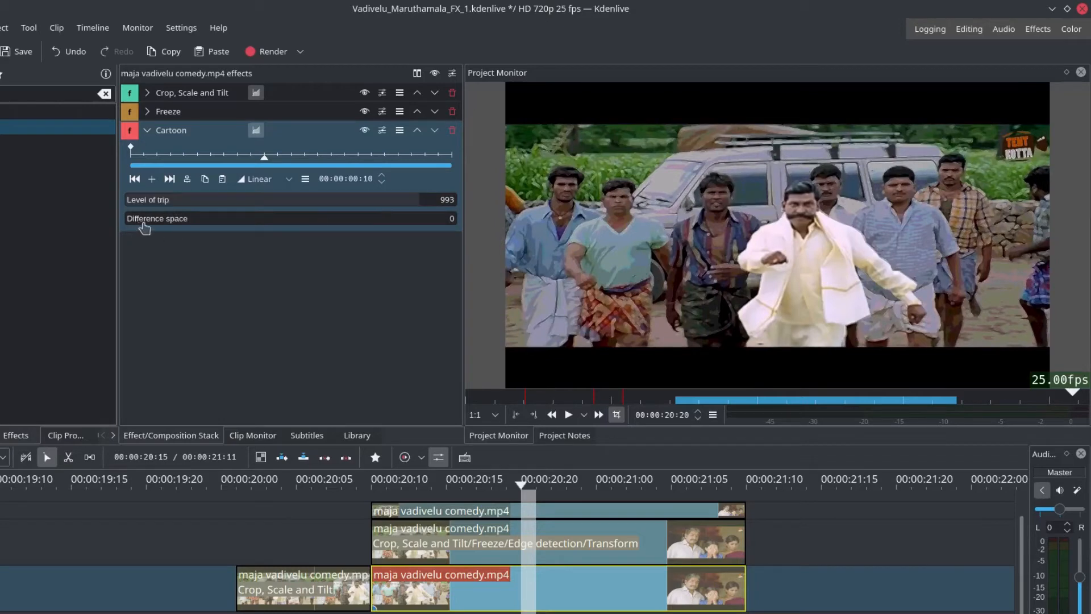
pyautogui.scroll(2, 145, 226)
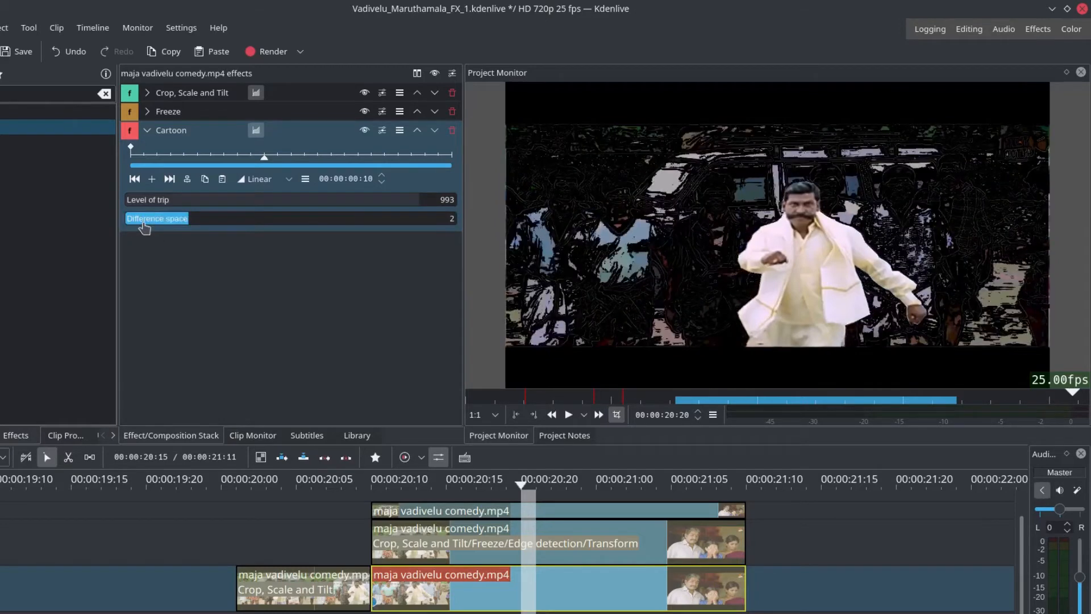
pyautogui.scroll(-2, 144, 226)
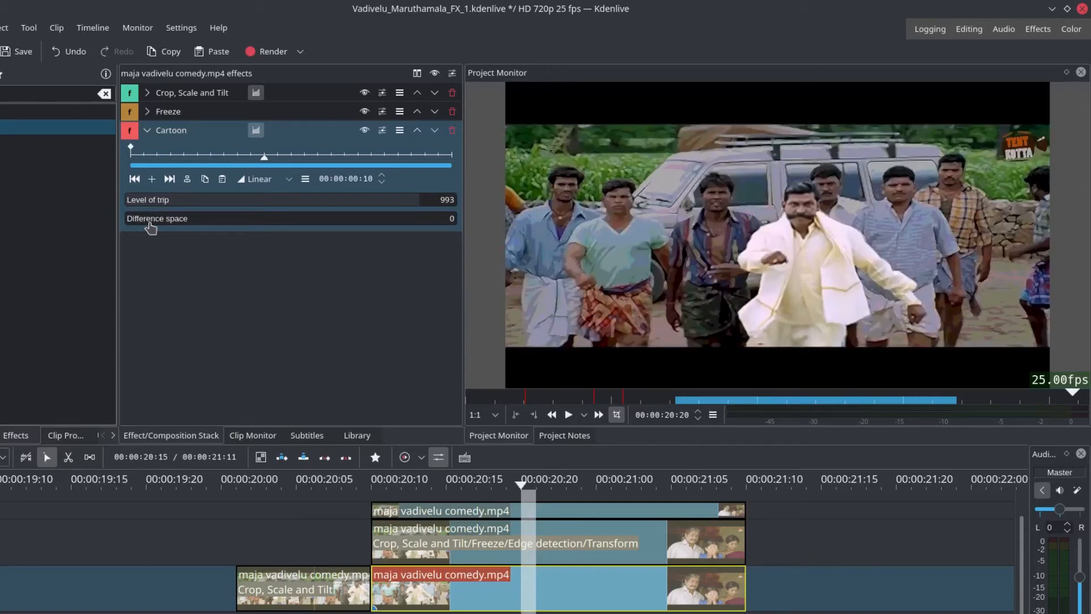
pyautogui.press('Left')
pyautogui.press('Left')
pyautogui.press('Left')
pyautogui.click(143, 159)
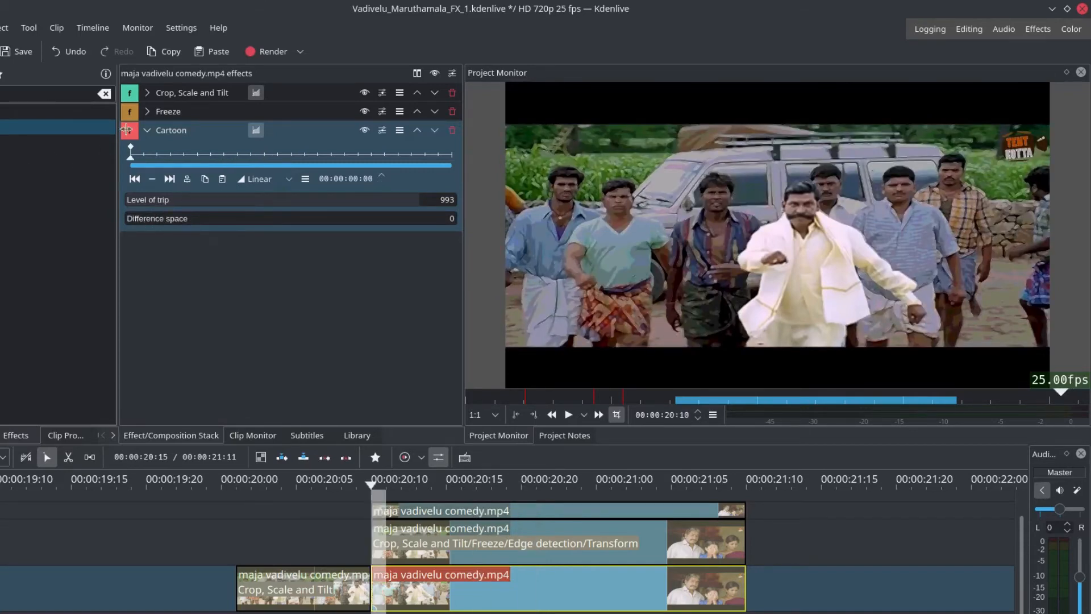
pyautogui.click(147, 130)
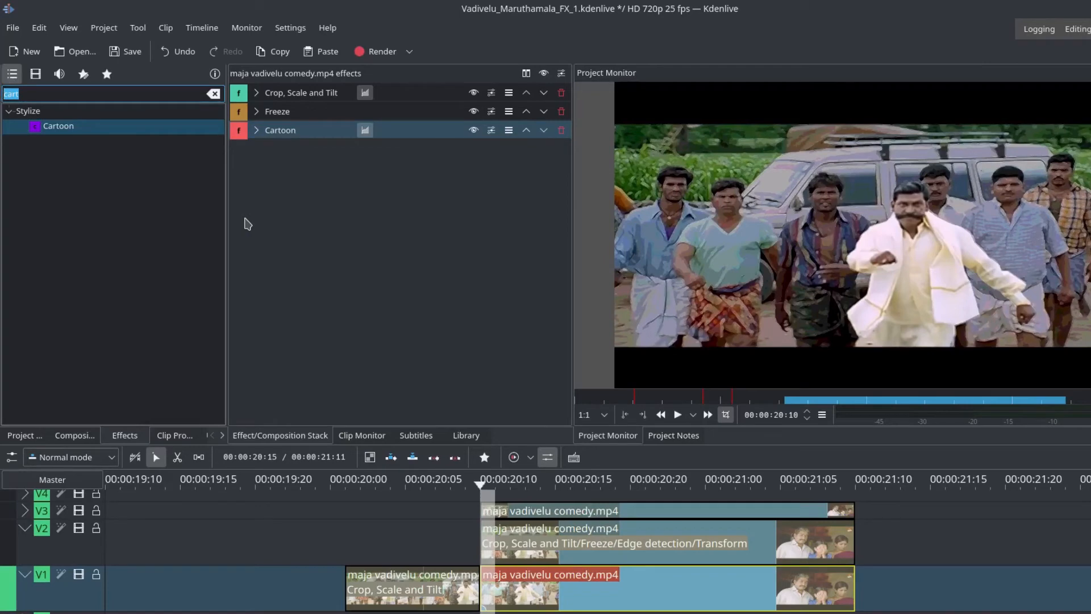
# Search the effects for "pos" and add Posterize to the V1 clip's effect stack.
pyautogui.write('po')
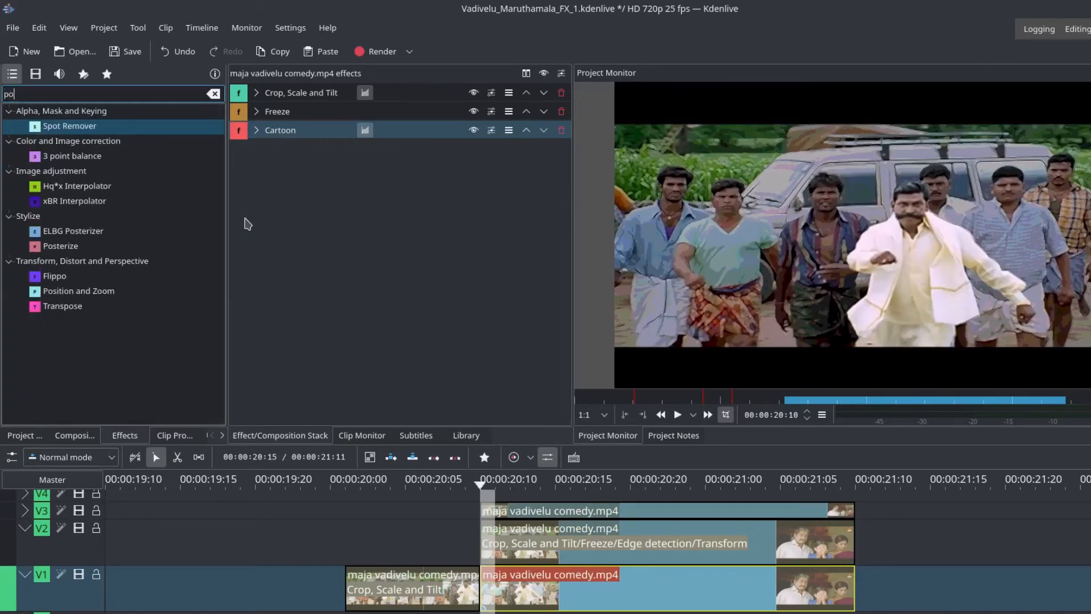
pyautogui.write('s')
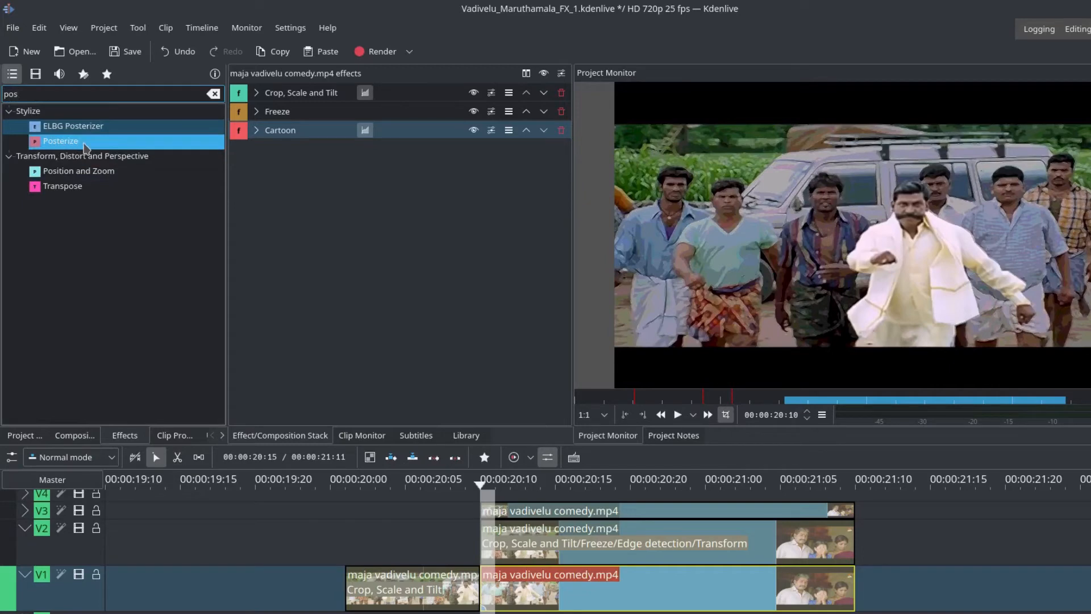
pyautogui.moveTo(84, 146); pyautogui.dragTo(332, 259)
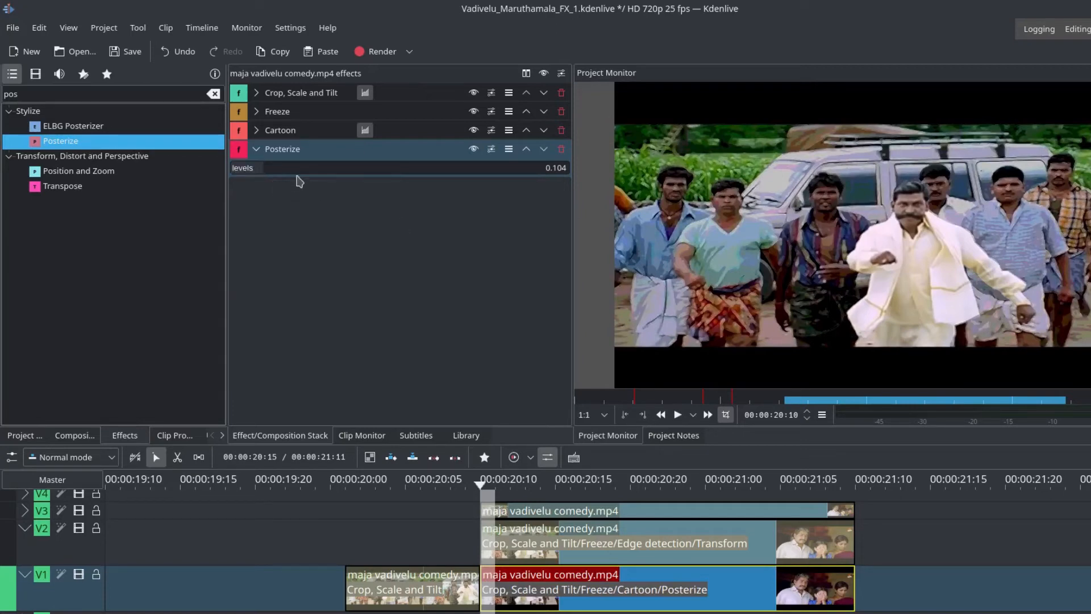
# Try Posterize levels of 1.000 and 0.000 on the V1 clip, with the Cartoon effect disabled for comparison.
pyautogui.moveTo(284, 174); pyautogui.dragTo(291, 174)
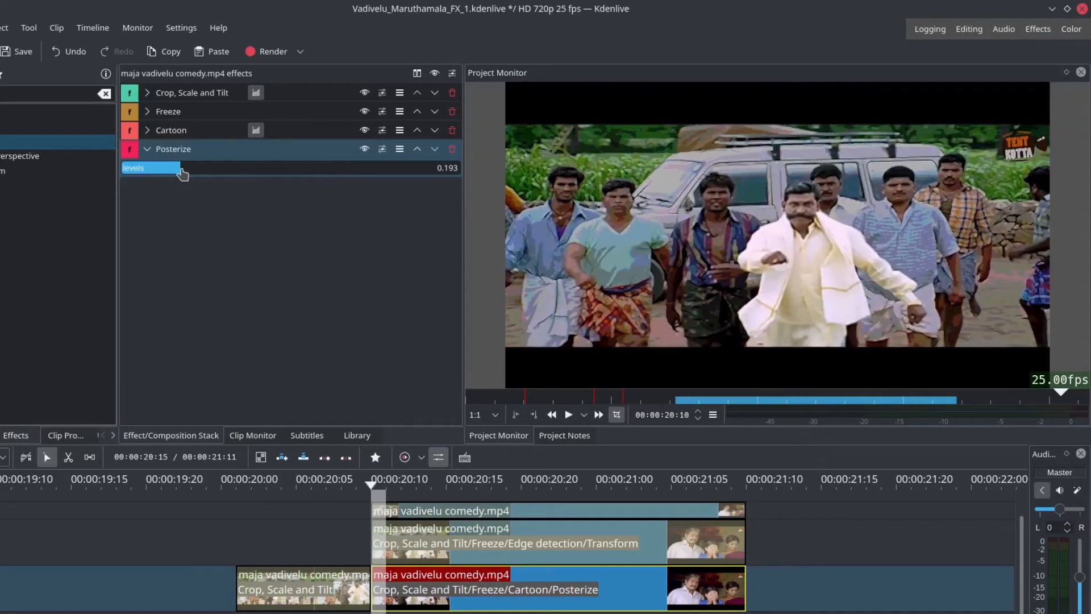
pyautogui.moveTo(182, 173); pyautogui.dragTo(216, 172)
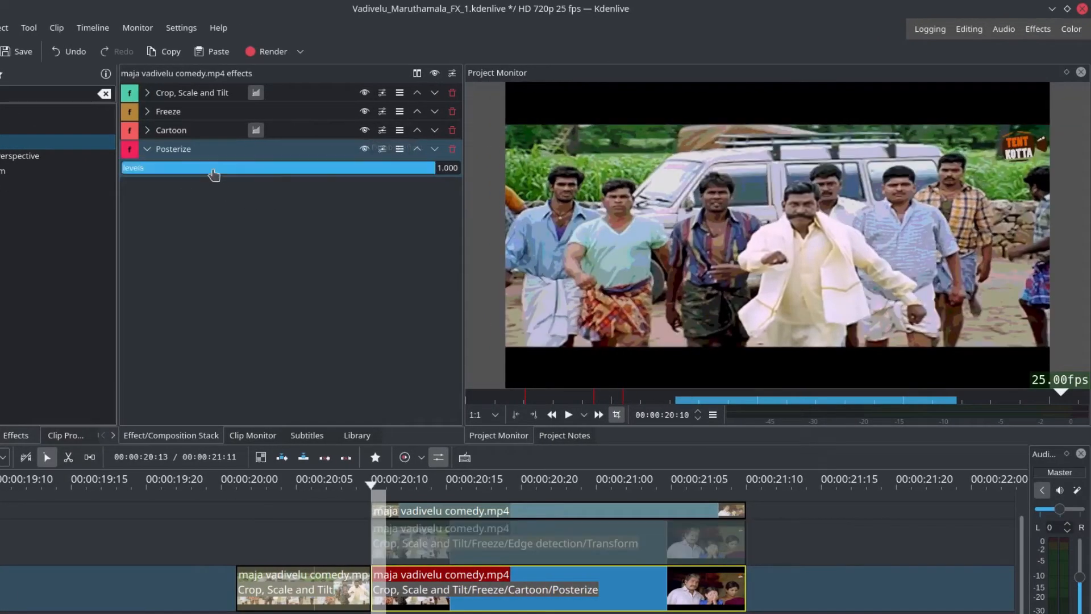
pyautogui.click(364, 130)
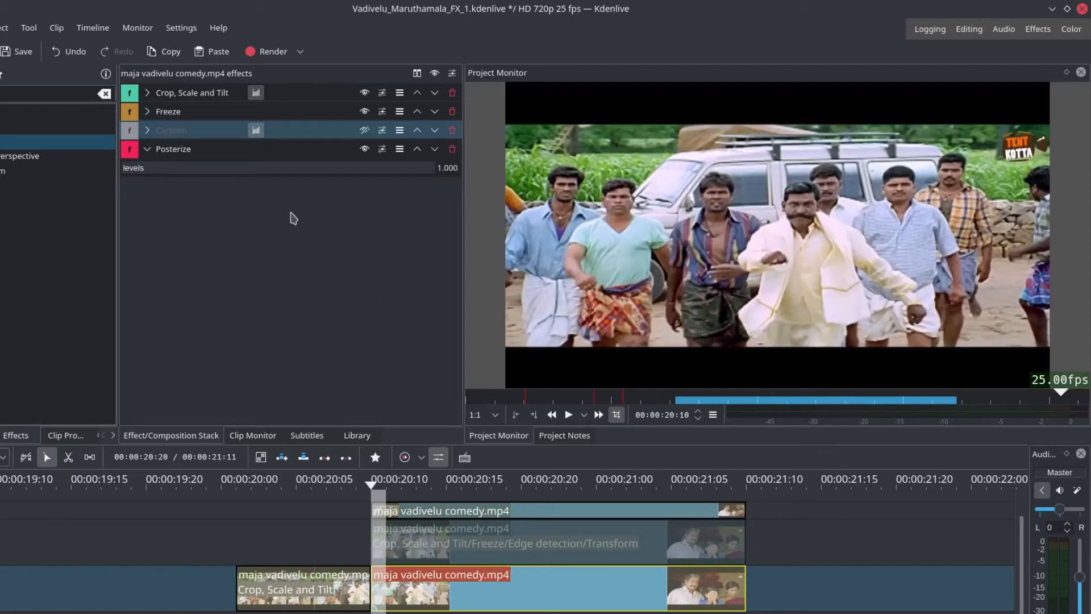
pyautogui.moveTo(341, 174); pyautogui.dragTo(122, 171)
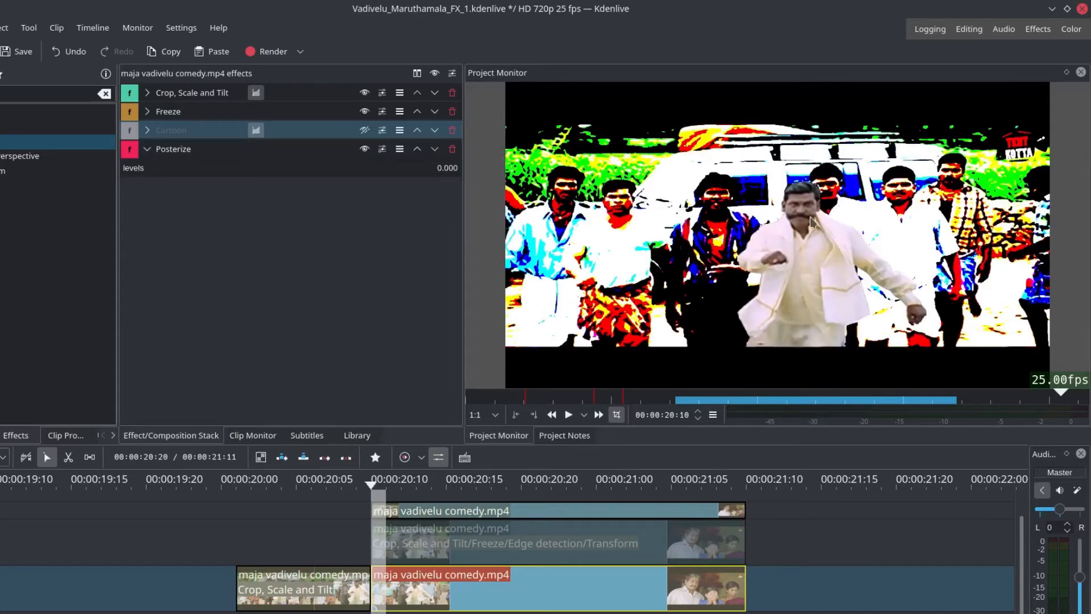
# Set the Posterize levels to 0.191 on the V1 clip.
pyautogui.click(143, 169)
pyautogui.moveTo(143, 170); pyautogui.dragTo(153, 170)
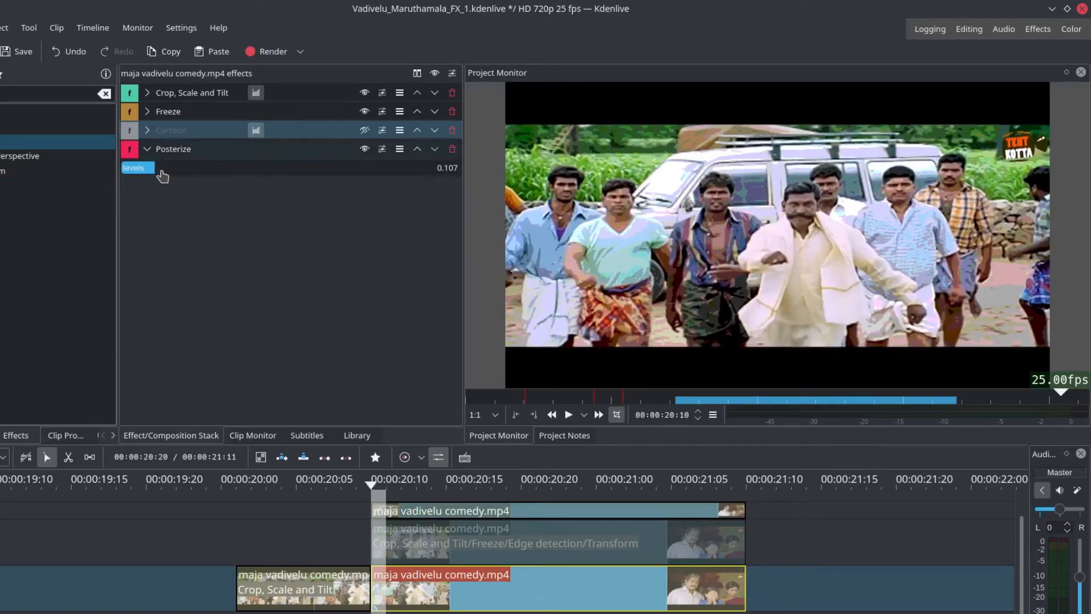
pyautogui.moveTo(163, 176); pyautogui.dragTo(178, 176)
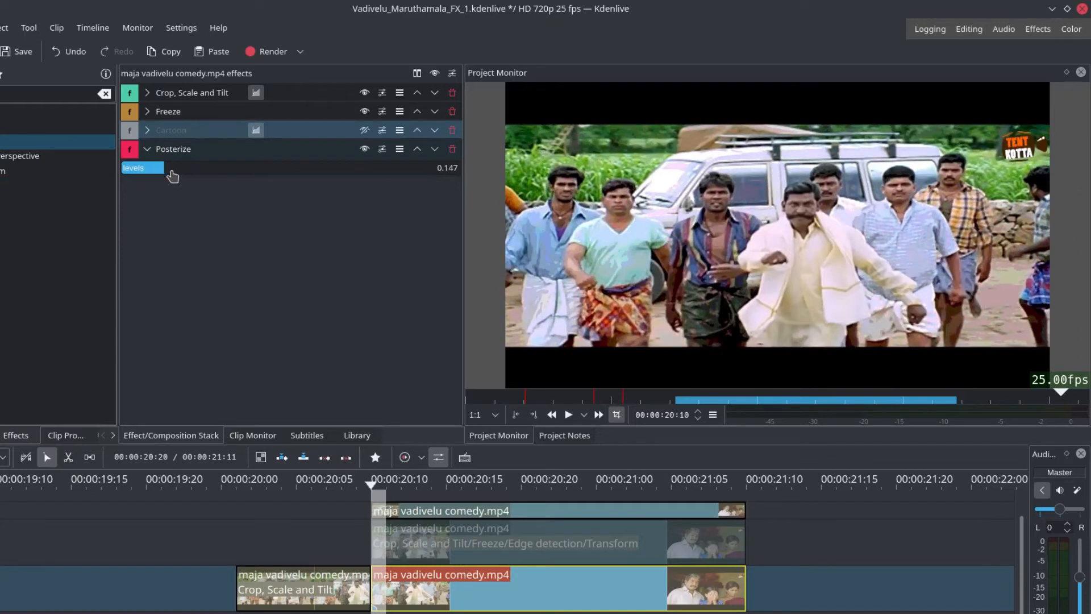
# Turn the Cartoon effect back on, save the project and make track V2 visible again.
pyautogui.click(364, 130)
pyautogui.hotkey('ctrl', 's')
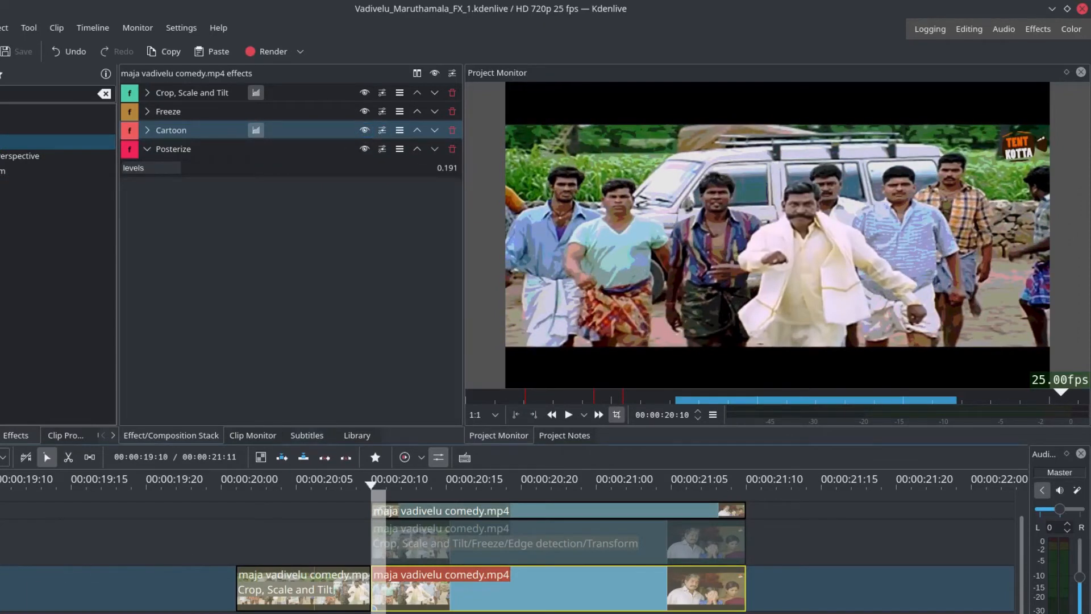
pyautogui.click(1, 542)
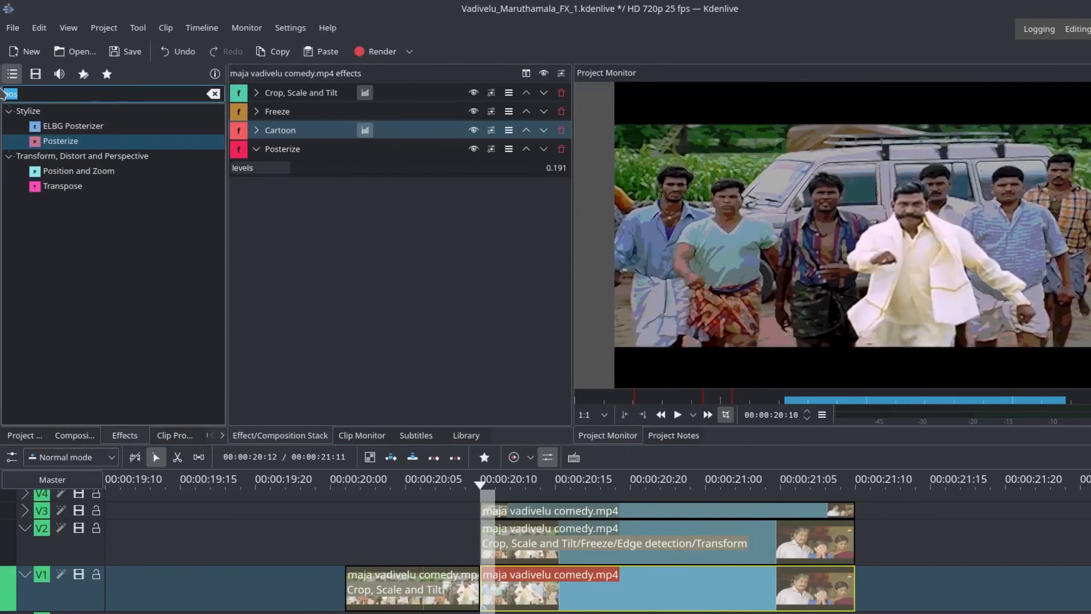
# Search the effects for "cur", add Curves to the V1 clip and collapse the Posterize effect.
pyautogui.write('cur')
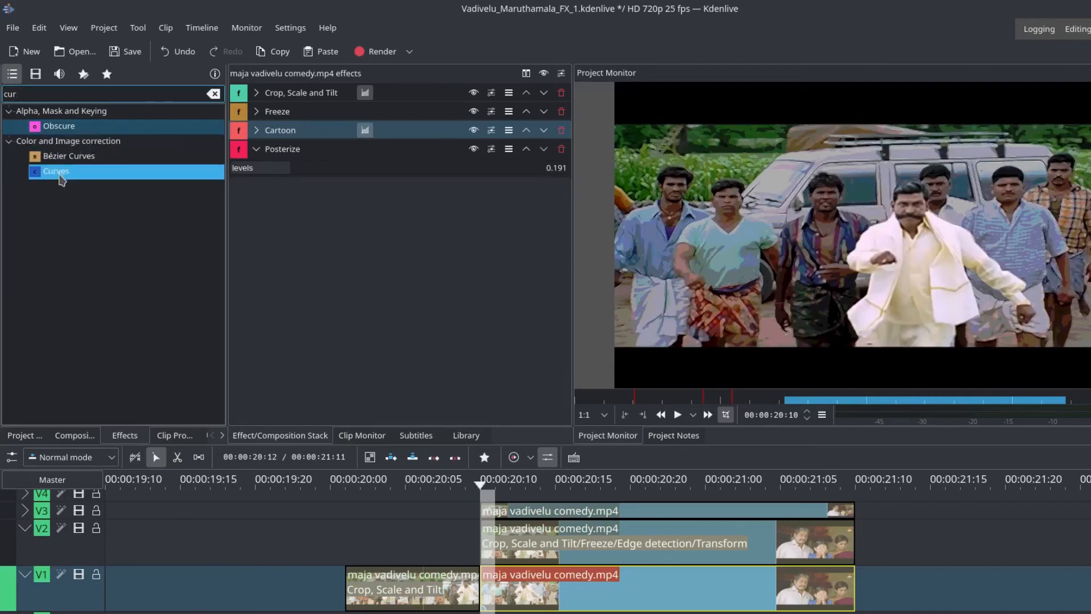
pyautogui.moveTo(63, 176); pyautogui.dragTo(366, 298)
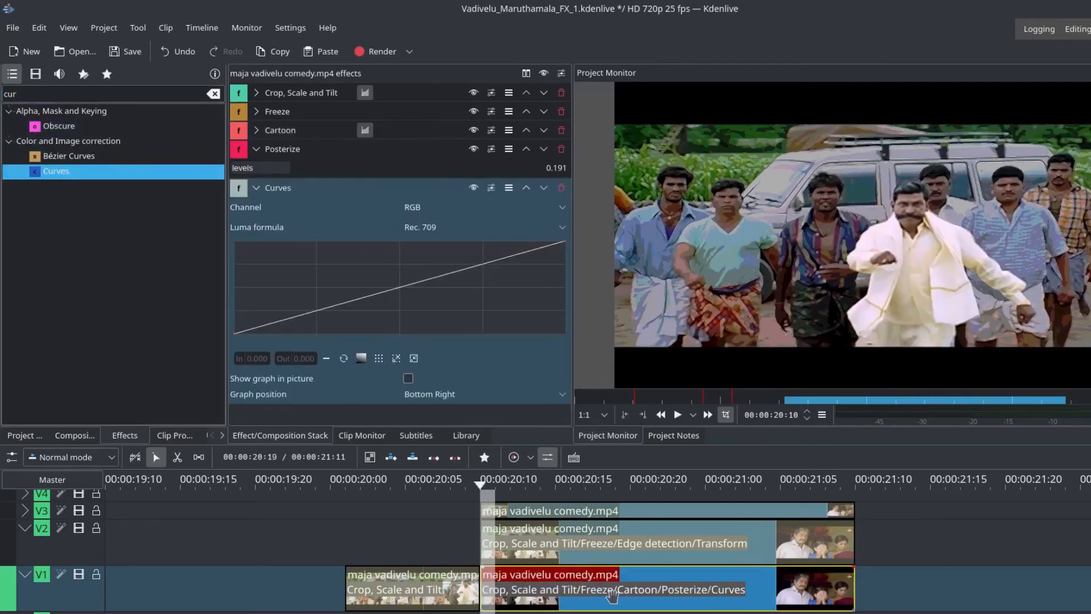
pyautogui.click(256, 148)
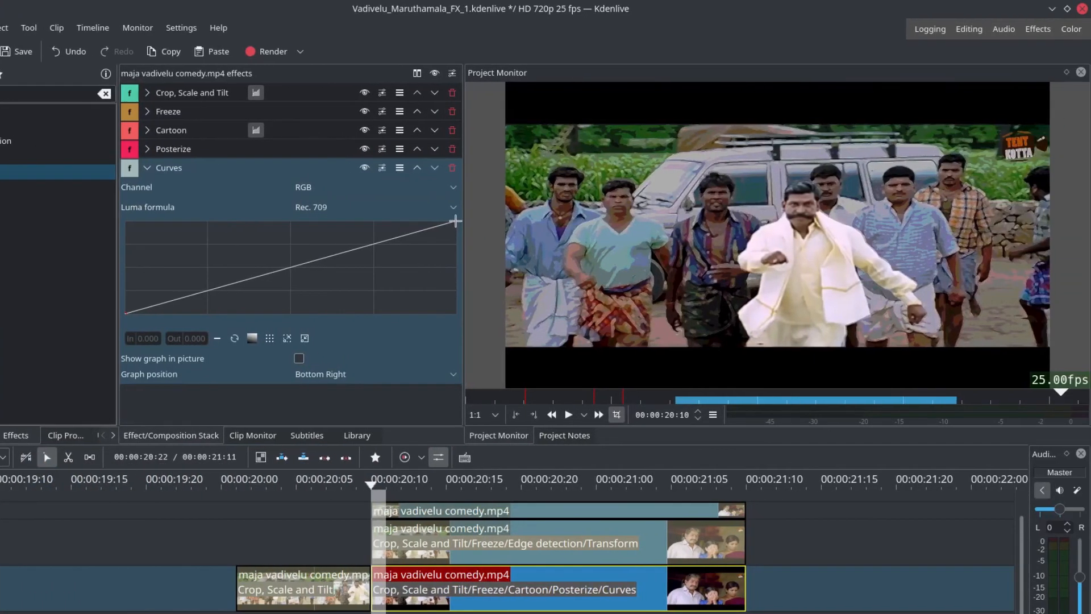
# Move the RGB curve's white point to In 0.750, Out 1.000, compare with Curves off and on, and save the project.
pyautogui.click(512, 221)
pyautogui.moveTo(455, 221); pyautogui.dragTo(376, 192)
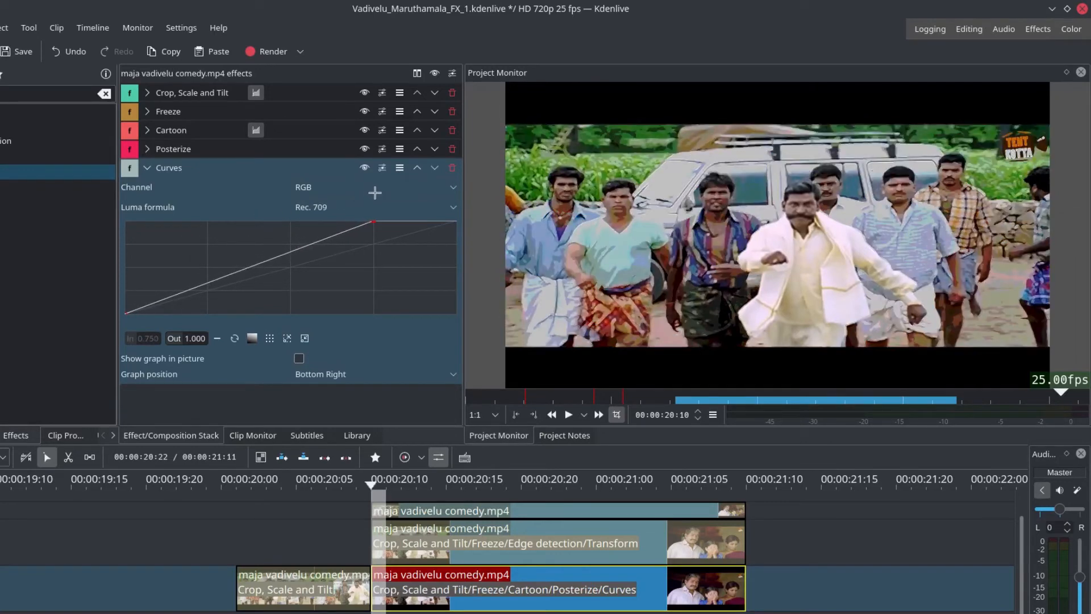
pyautogui.click(364, 168)
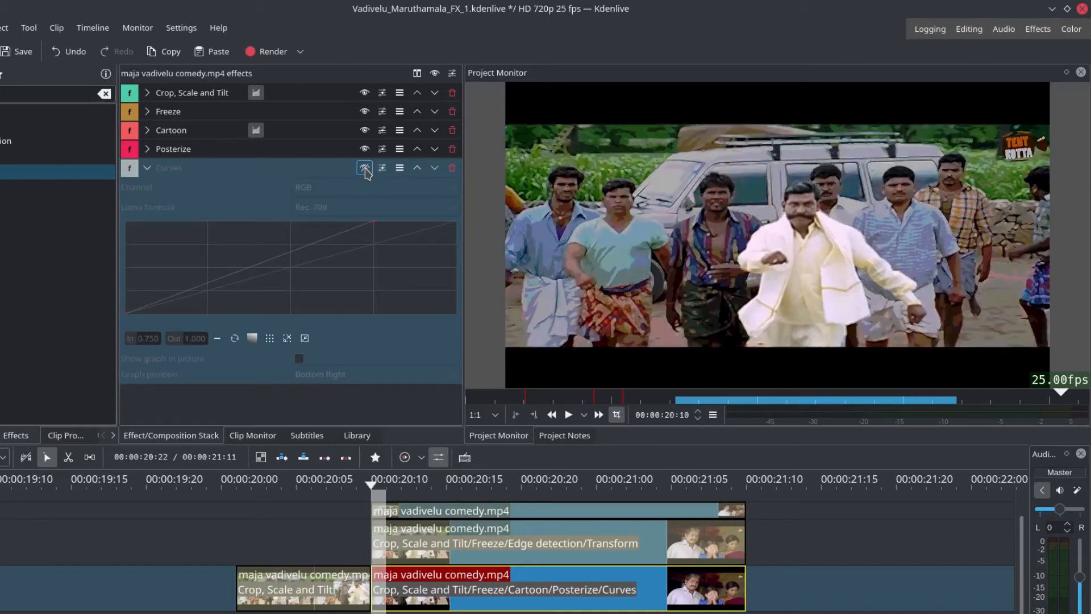
pyautogui.click(364, 168)
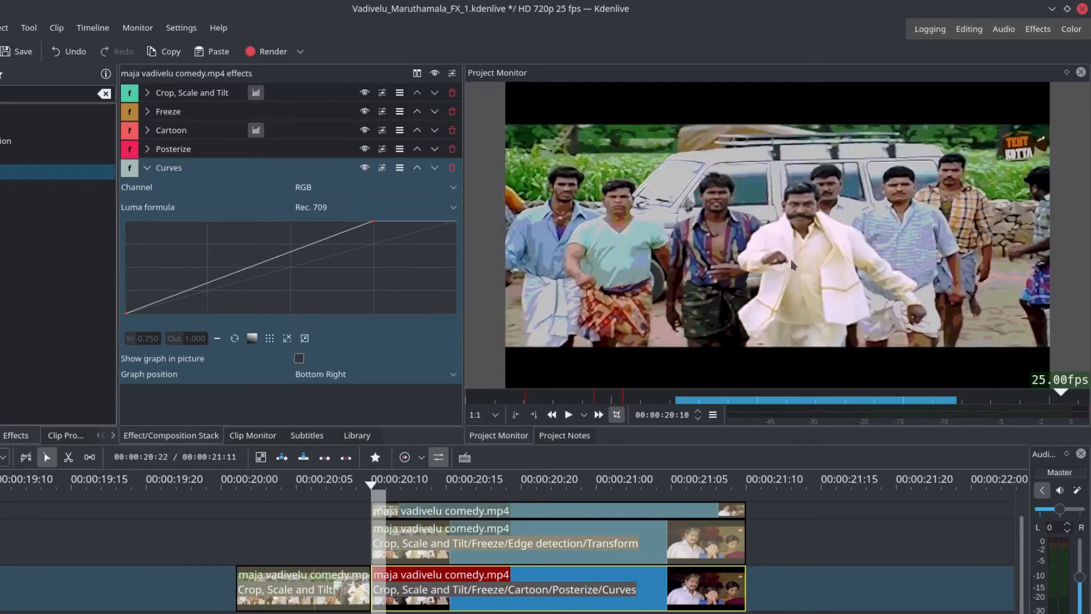
pyautogui.hotkey('ctrl', 's')
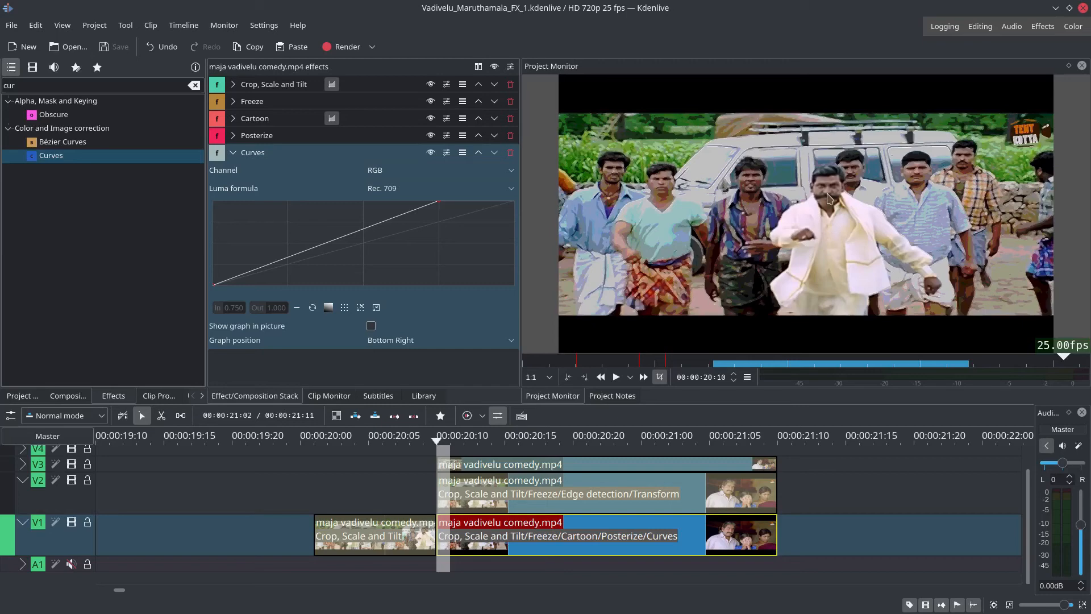
# Collapse Rotoscoping on the V3 clip, search the effects for "con" and add Contrast to that clip.
pyautogui.click(584, 457)
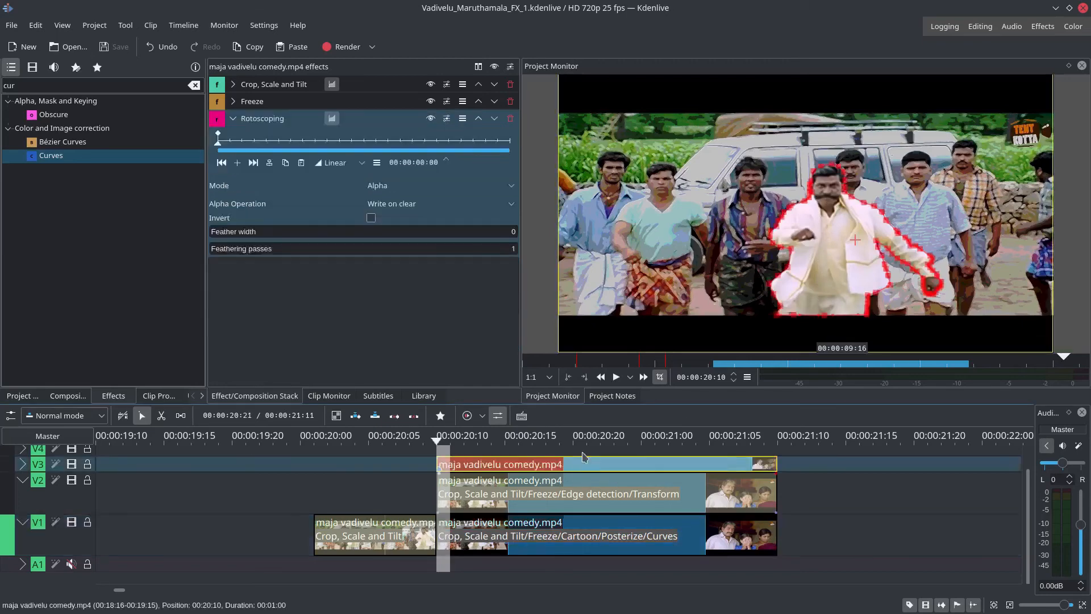
pyautogui.click(233, 118)
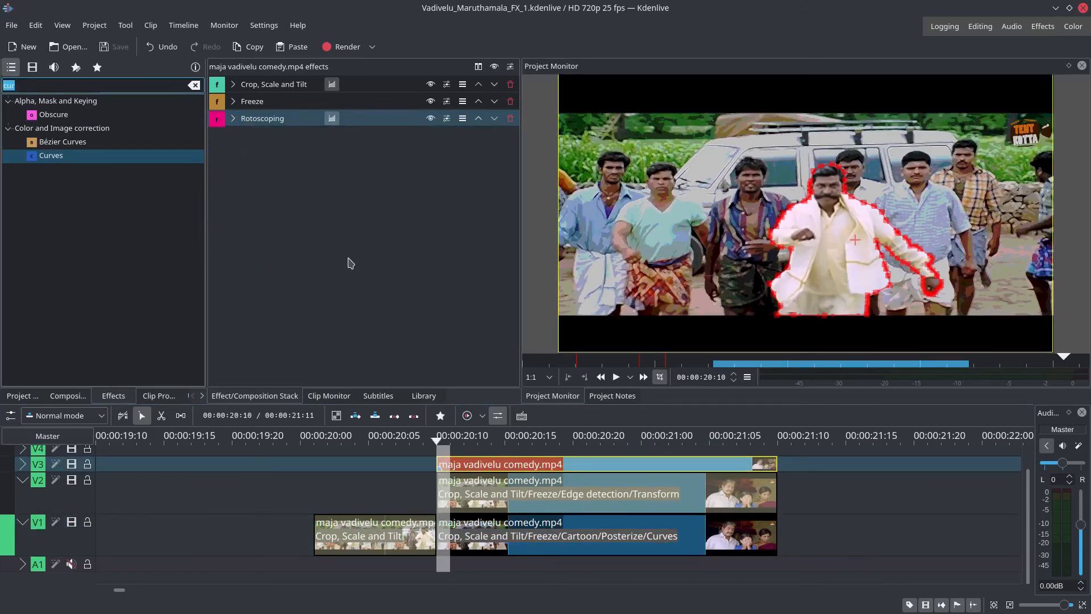
pyautogui.write('con')
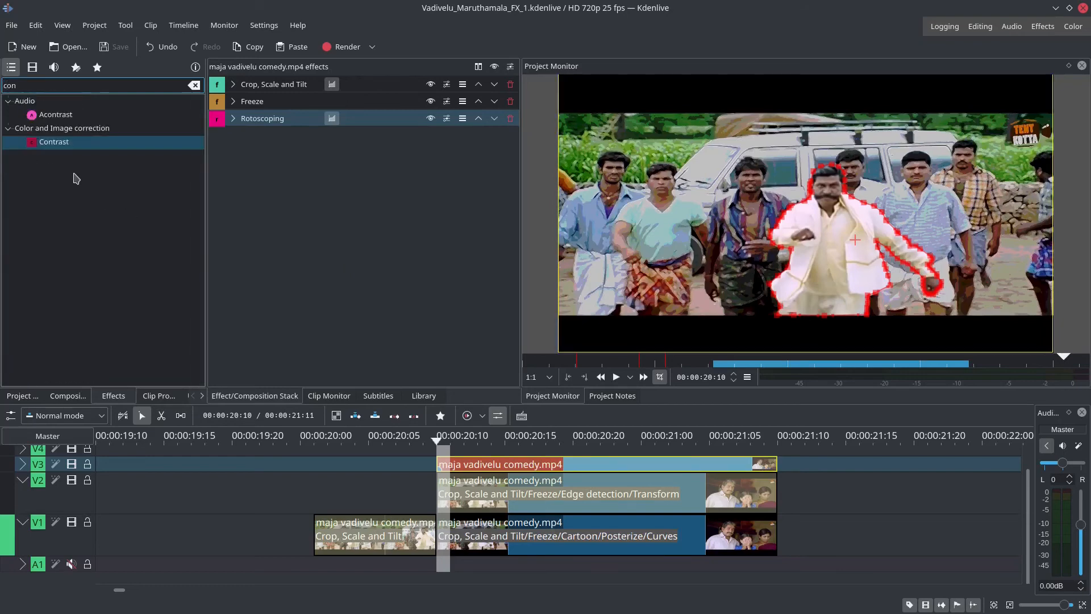
pyautogui.click(73, 147)
pyautogui.moveTo(72, 147); pyautogui.dragTo(304, 166)
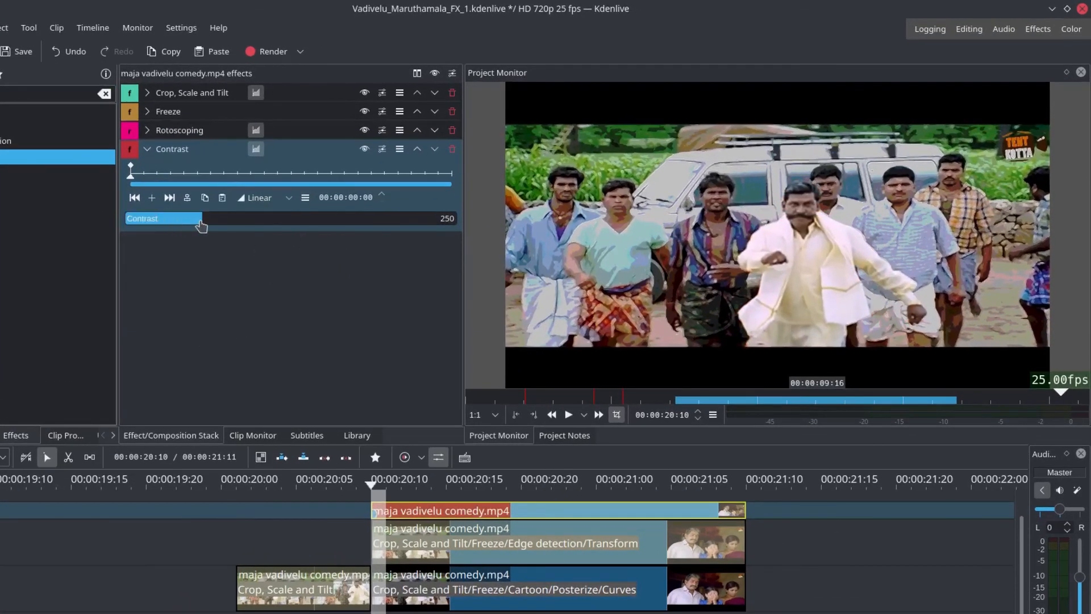
# Set the V3 clip's Contrast to 275 at 00:00:00:00 and compare the picture with the effect off and on.
pyautogui.scroll(2, 210, 226)
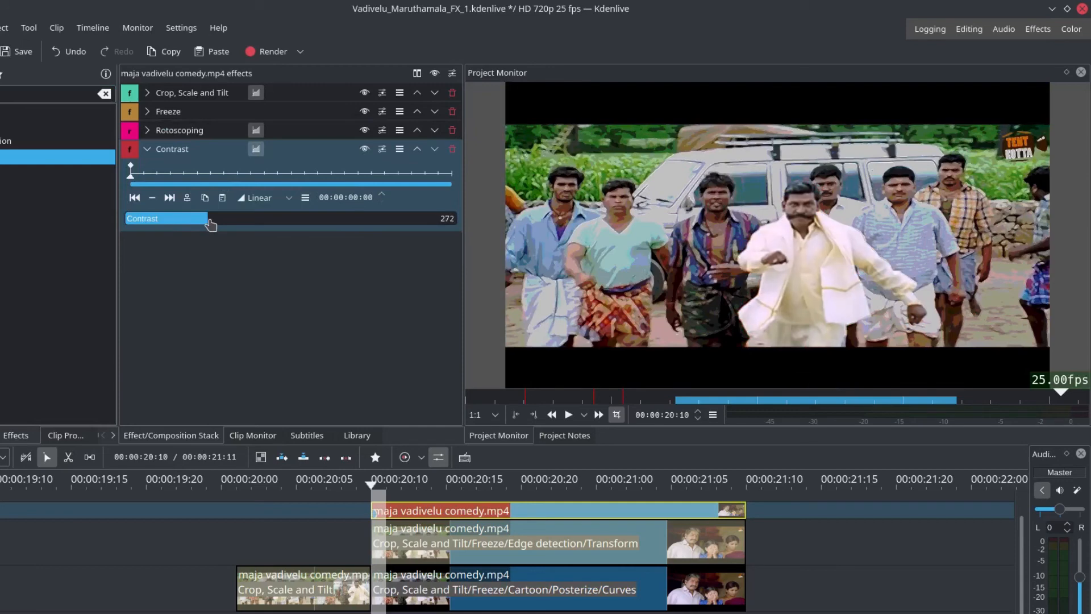
pyautogui.scroll(-1, 211, 225)
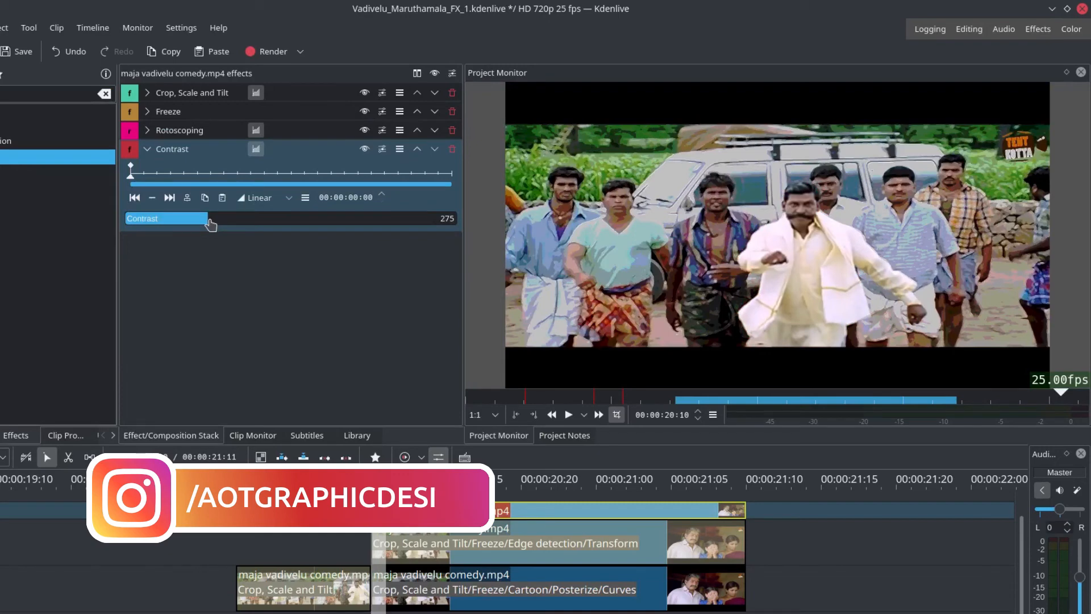
pyautogui.click(364, 150)
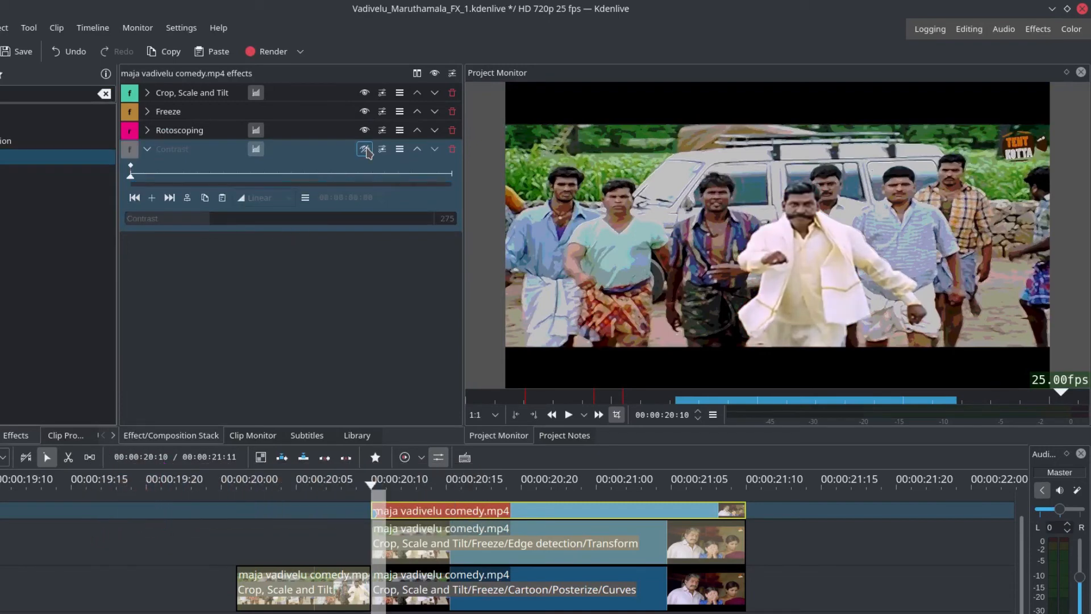
pyautogui.click(364, 149)
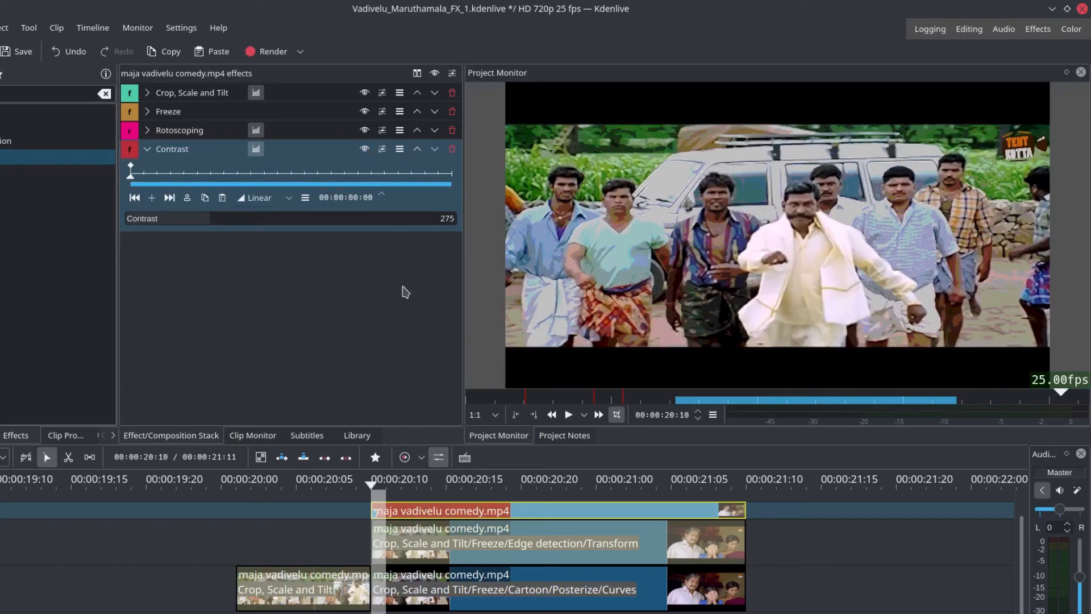
# Collapse Contrast on the V3 clip, search the effects for "curv" and add Curves to that clip.
pyautogui.click(147, 149)
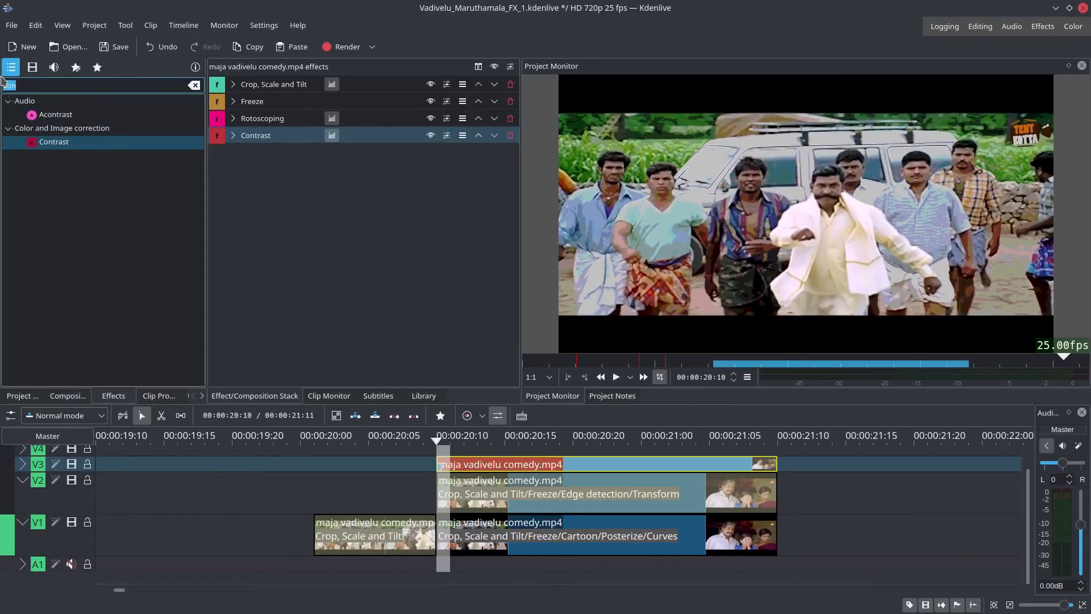
pyautogui.write('curv')
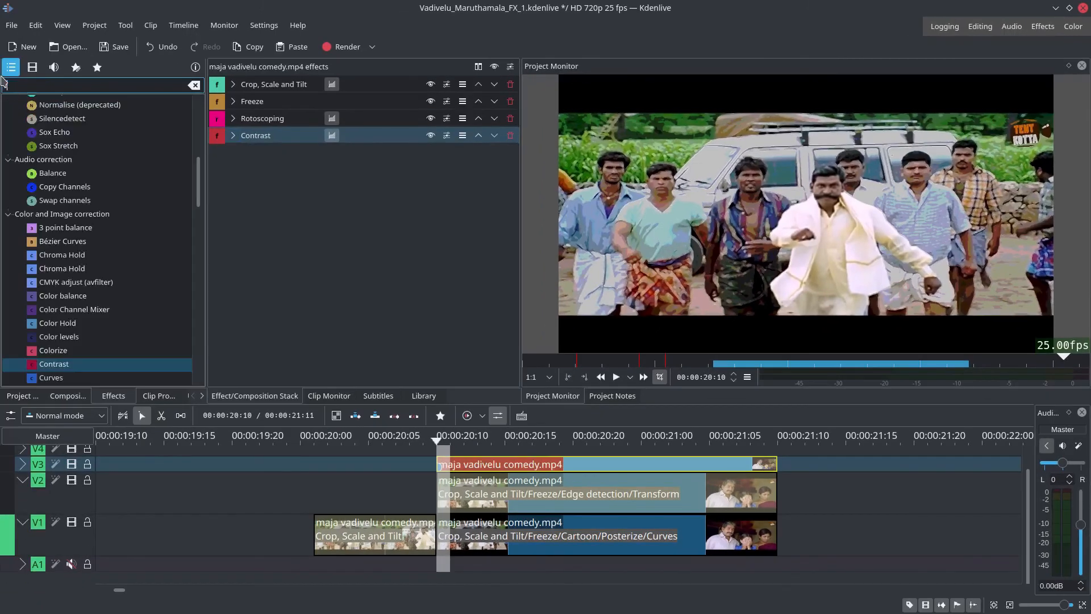
pyautogui.moveTo(73, 136); pyautogui.dragTo(351, 275)
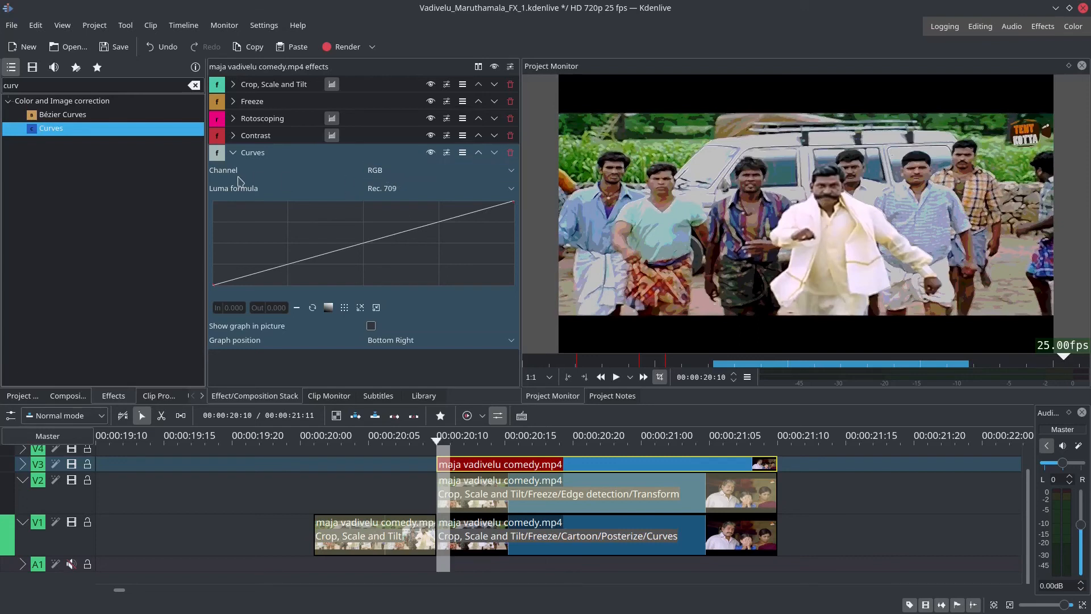
# Set the V3 clip's Curves to the Blue channel with a midpoint at In 0.505, Out 0.423, save the project and deselect the clip.
pyautogui.click(392, 173)
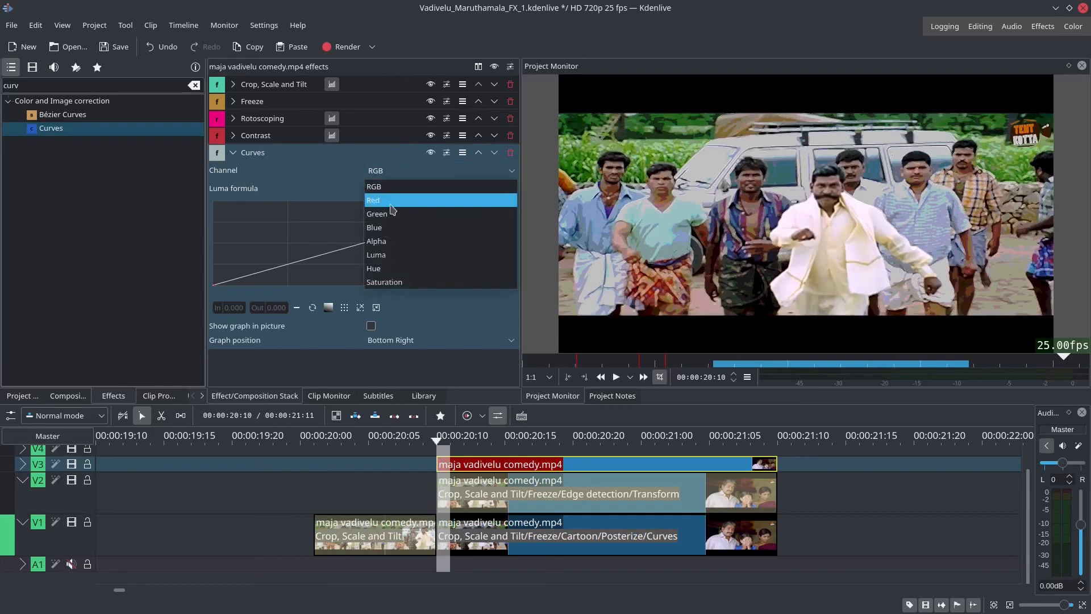
pyautogui.click(391, 227)
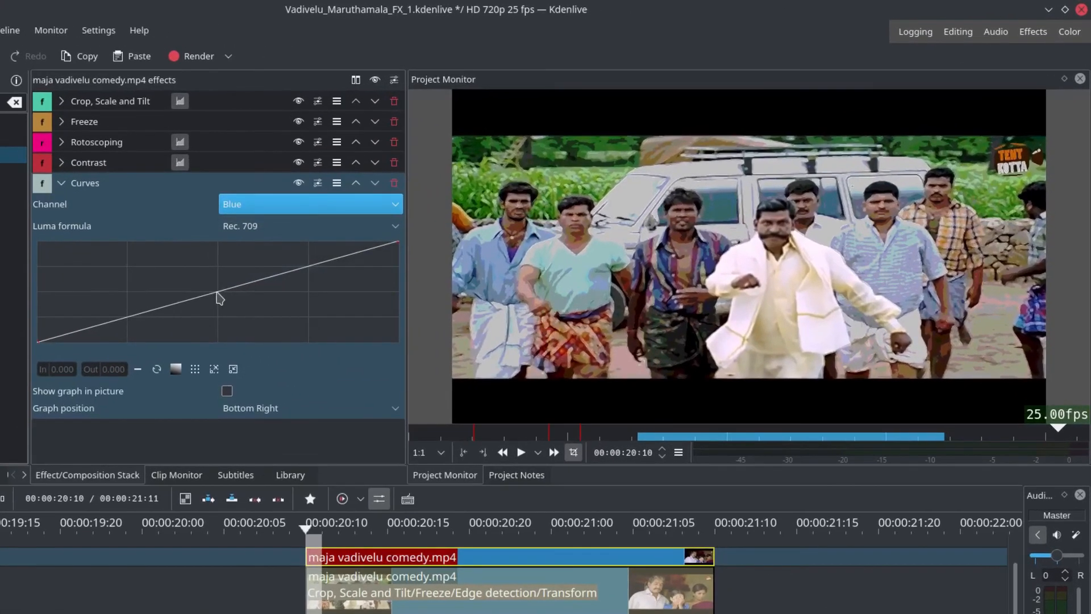
pyautogui.click(216, 293)
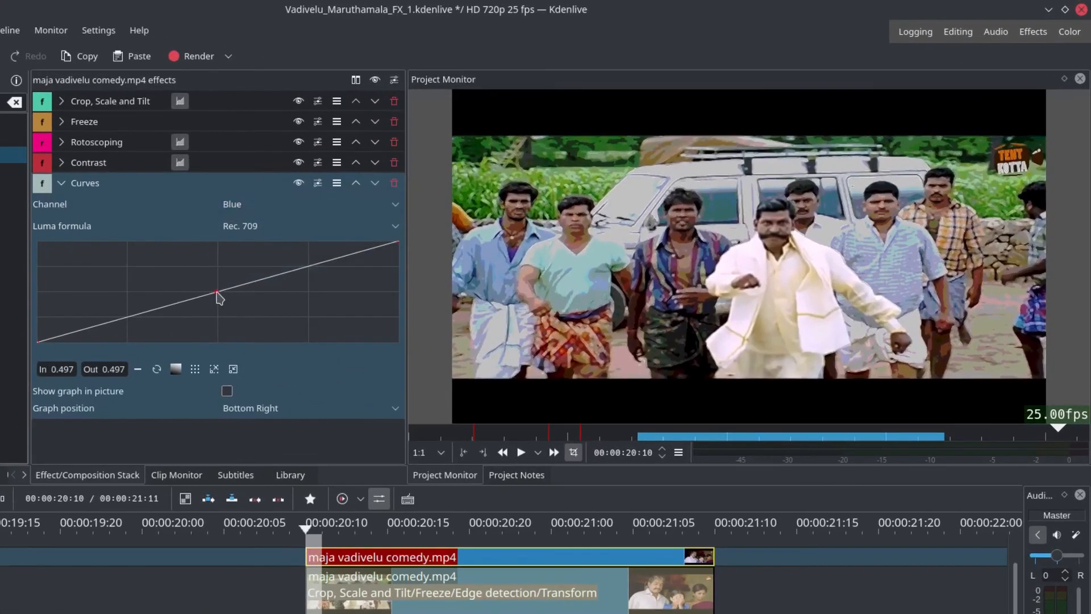
pyautogui.moveTo(217, 294); pyautogui.dragTo(217, 295)
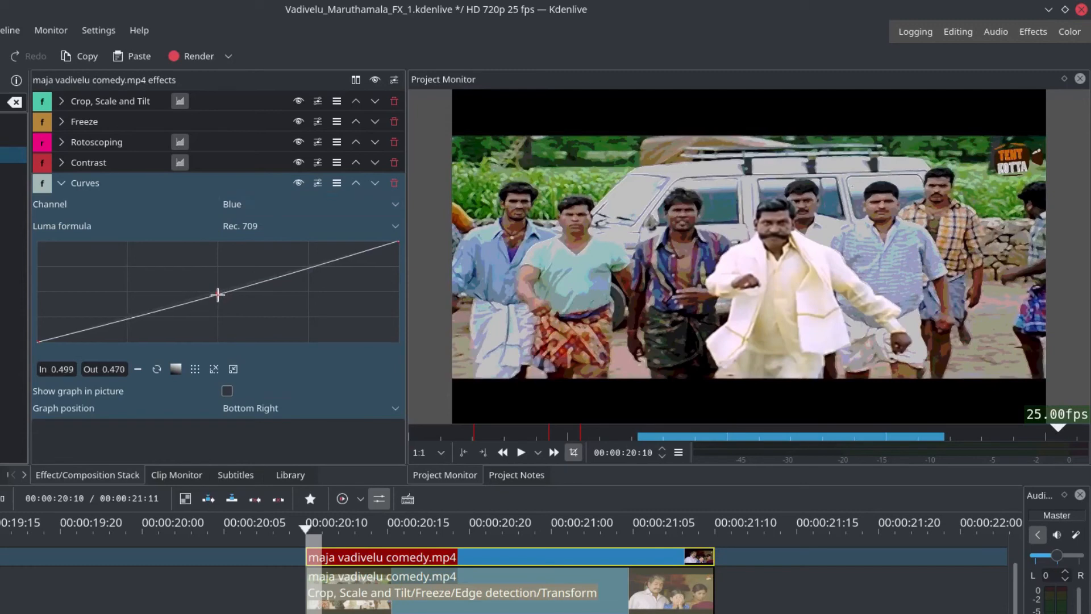
pyautogui.moveTo(218, 294); pyautogui.dragTo(227, 324)
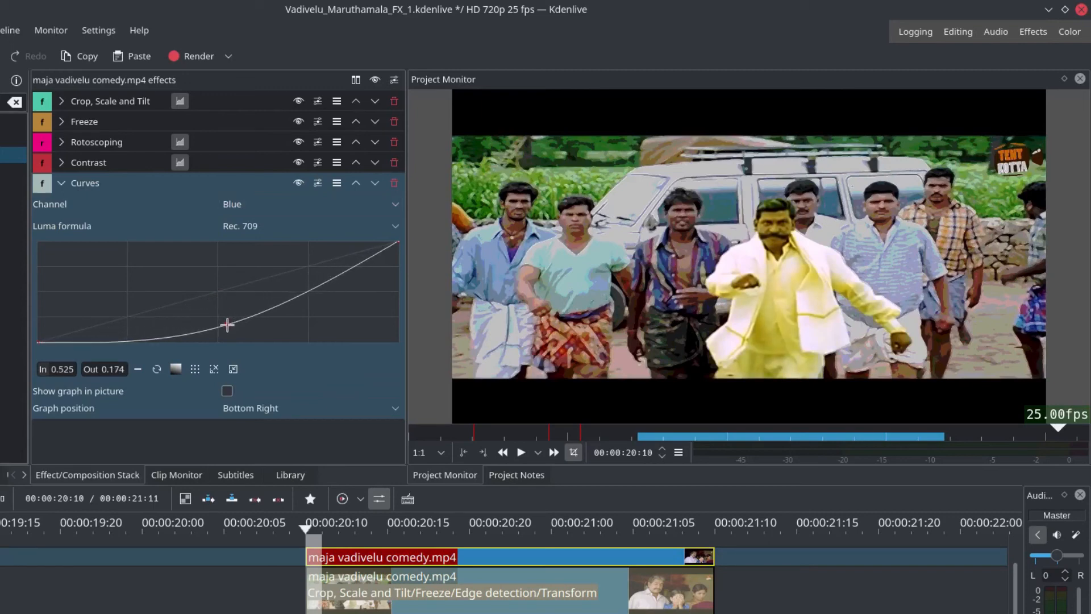
pyautogui.moveTo(227, 324); pyautogui.dragTo(220, 299)
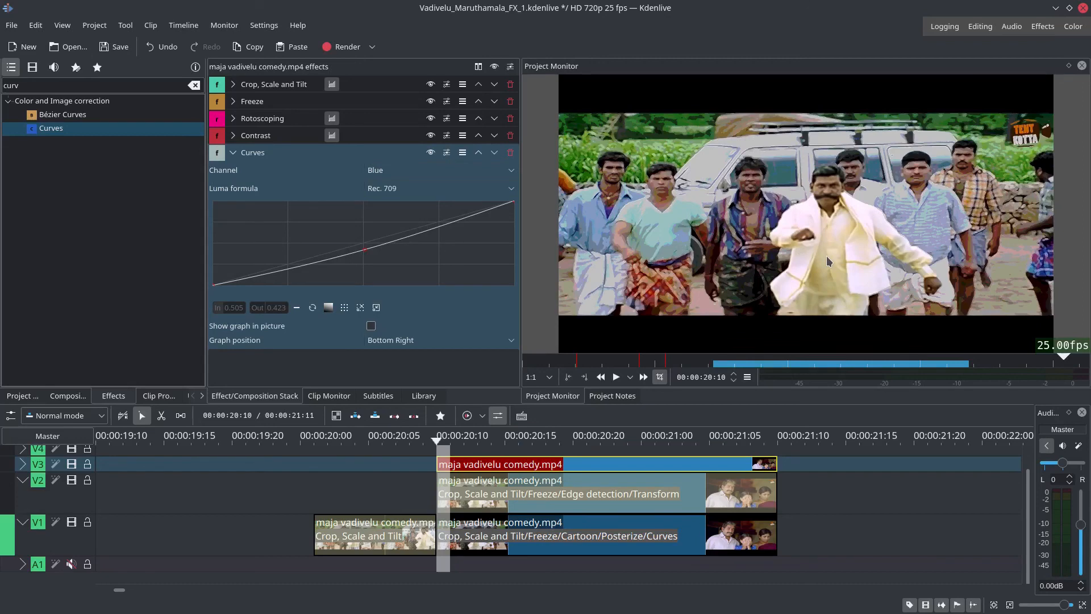
pyautogui.hotkey('ctrl', 's')
pyautogui.click(307, 489)
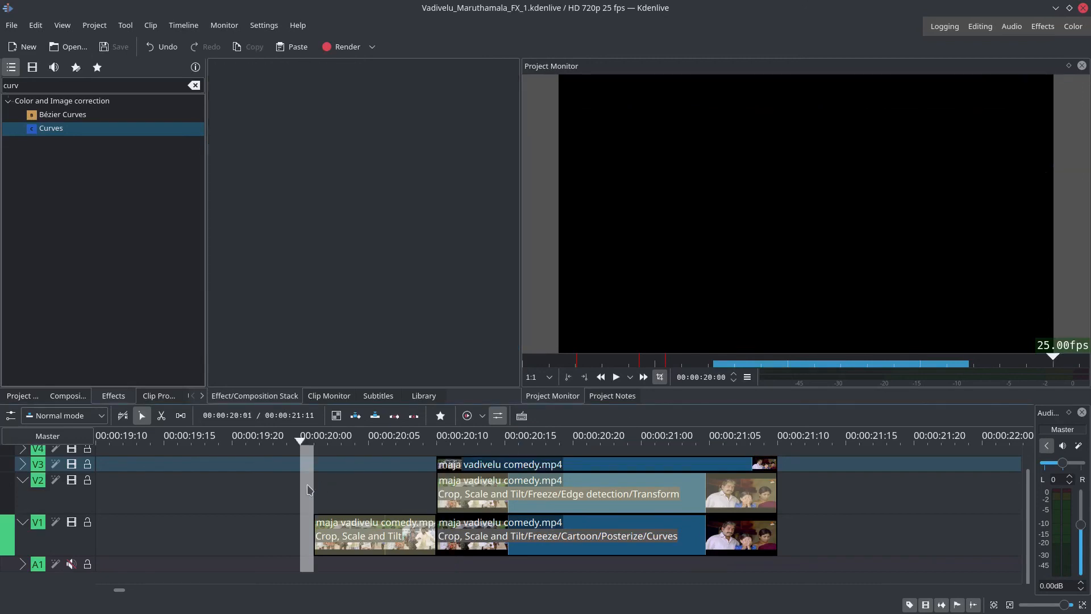